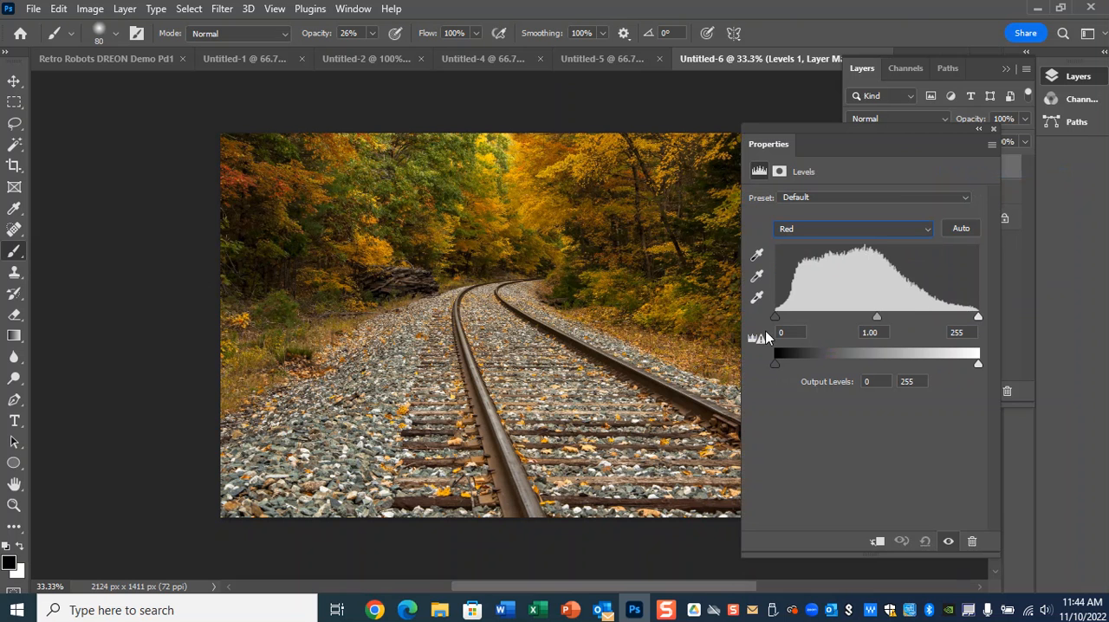
# Set the Levels Red channel's highlight input to 254, and check the Green channel's endpoints against its histogram.
pyautogui.moveTo(777, 318)
pyautogui.mouseDown()
pyautogui.moveTo(799, 319)
pyautogui.moveTo(767, 320)
pyautogui.mouseUp()
pyautogui.moveTo(969, 318)
pyautogui.mouseDown()
pyautogui.moveTo(949, 319)
pyautogui.moveTo(978, 319)
pyautogui.mouseUp()
pyautogui.click(864, 230)
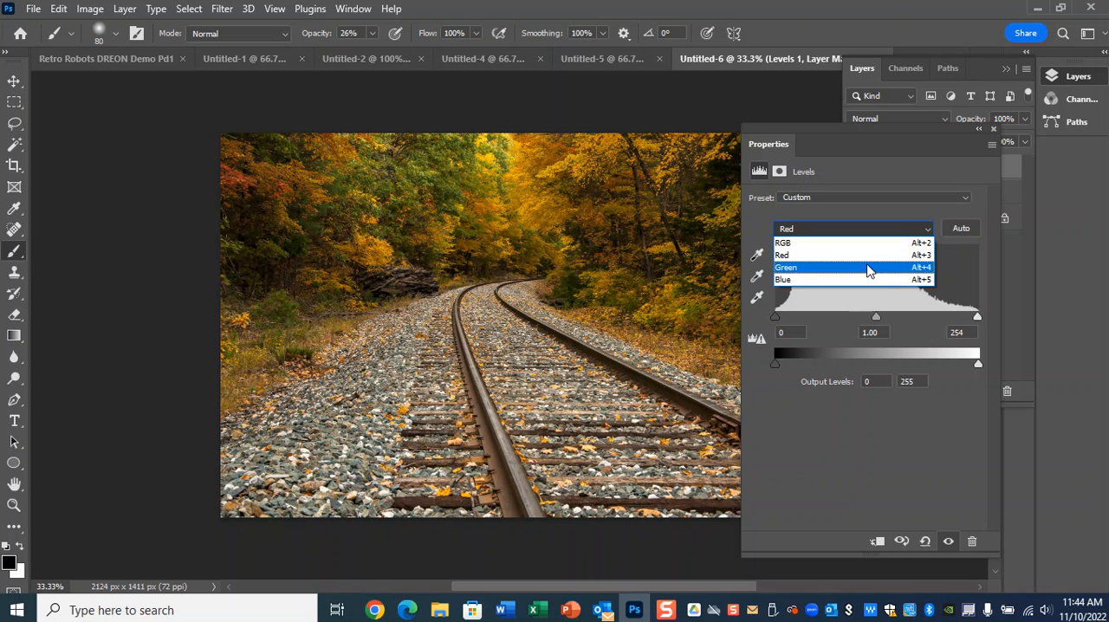
pyautogui.click(866, 266)
pyautogui.moveTo(777, 317); pyautogui.dragTo(761, 316)
pyautogui.moveTo(978, 317)
pyautogui.mouseDown()
pyautogui.moveTo(943, 317)
pyautogui.moveTo(984, 322)
pyautogui.mouseUp()
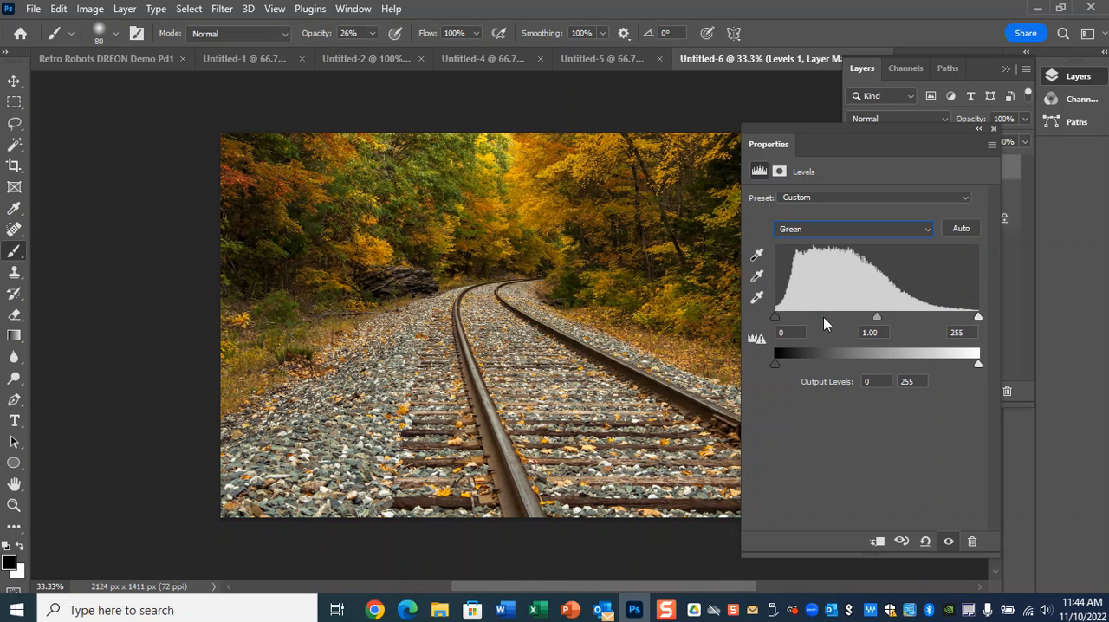
pyautogui.moveTo(778, 312); pyautogui.dragTo(781, 318)
# Fit the Blue channel's shadow and highlight endpoints to its histogram, and compare the photo with the Levels layer off and on.
pyautogui.click(807, 234)
pyautogui.click(816, 276)
pyautogui.moveTo(784, 317)
pyautogui.mouseDown()
pyautogui.moveTo(871, 321)
pyautogui.moveTo(781, 322)
pyautogui.mouseUp()
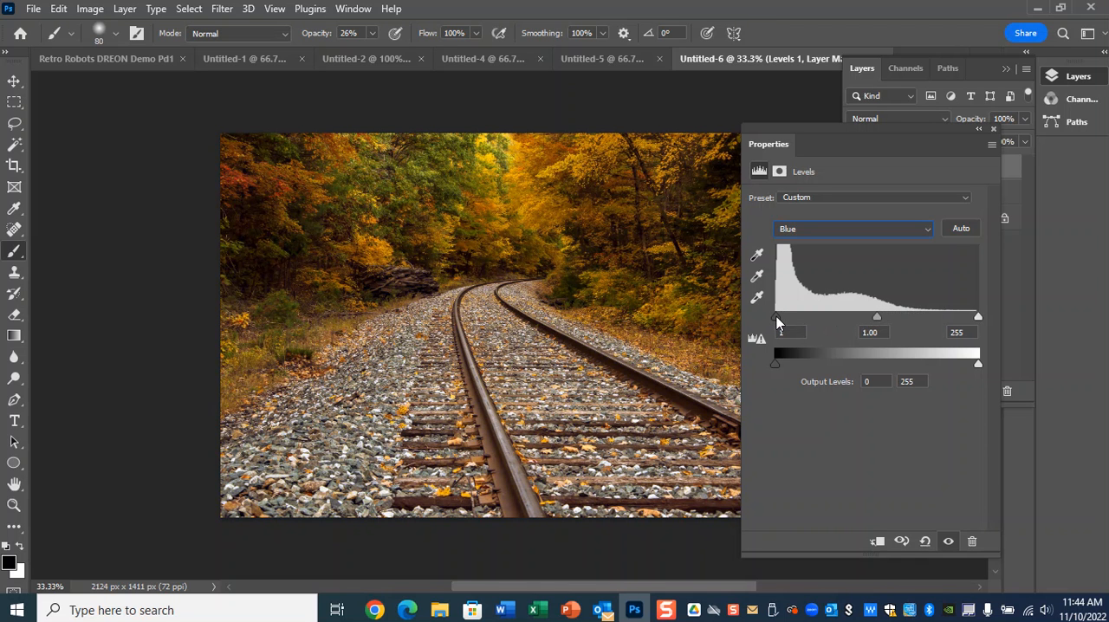
pyautogui.moveTo(975, 316)
pyautogui.mouseDown()
pyautogui.moveTo(962, 315)
pyautogui.moveTo(974, 315)
pyautogui.mouseUp()
pyautogui.click(992, 129)
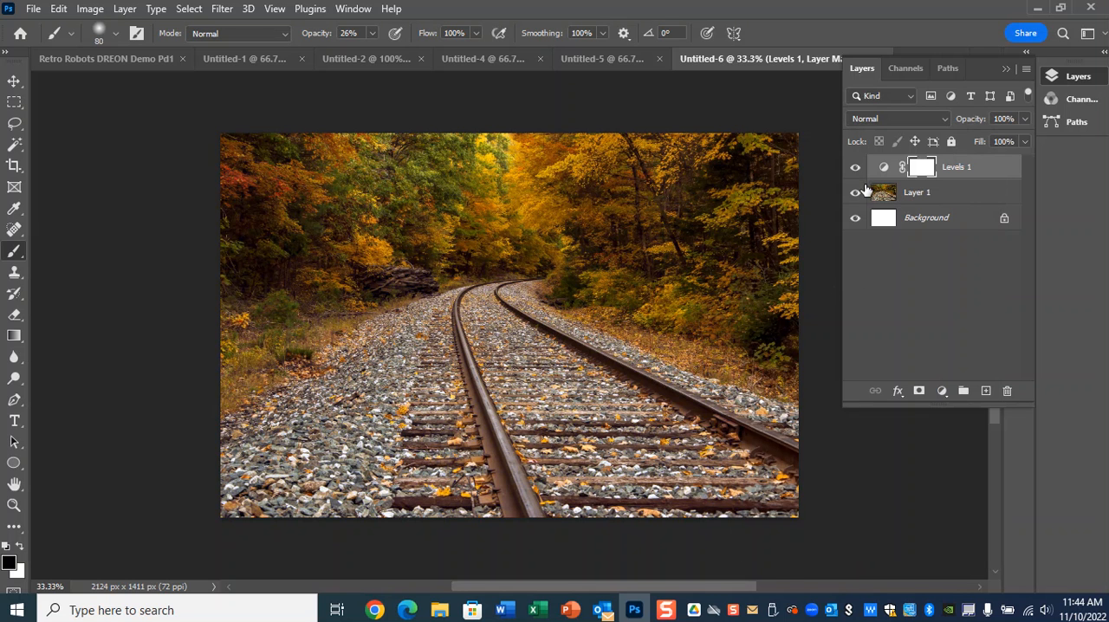
pyautogui.click(854, 168)
pyautogui.click(854, 169)
# Add a Hue/Saturation adjustment layer and target the Yellows range by sampling the bright yellow foliage above the tracks.
pyautogui.click(948, 392)
pyautogui.click(983, 228)
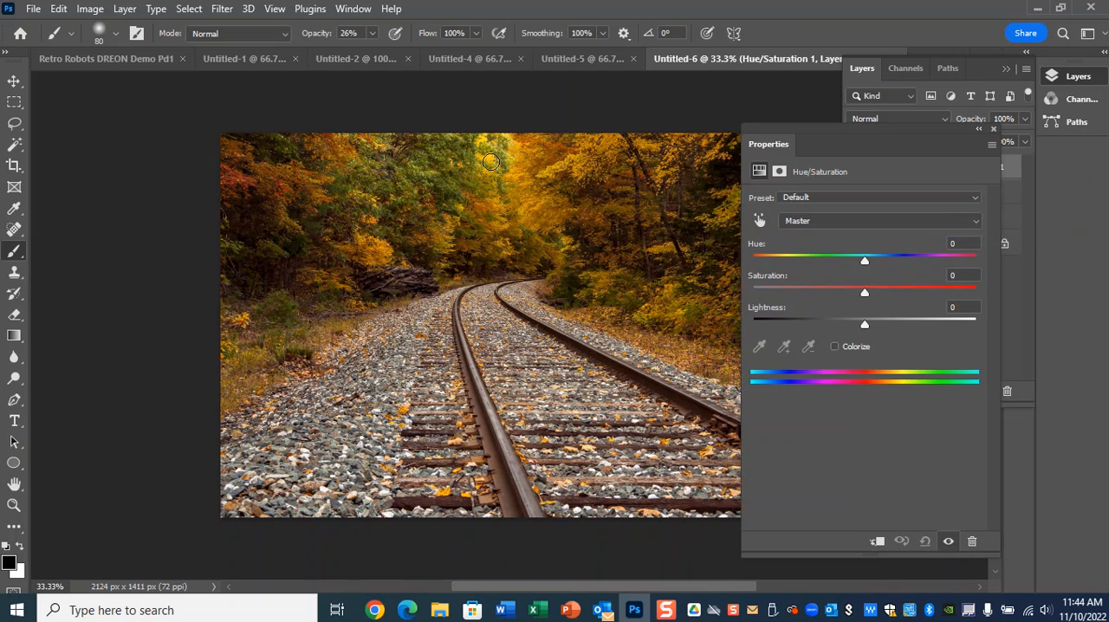
pyautogui.click(865, 222)
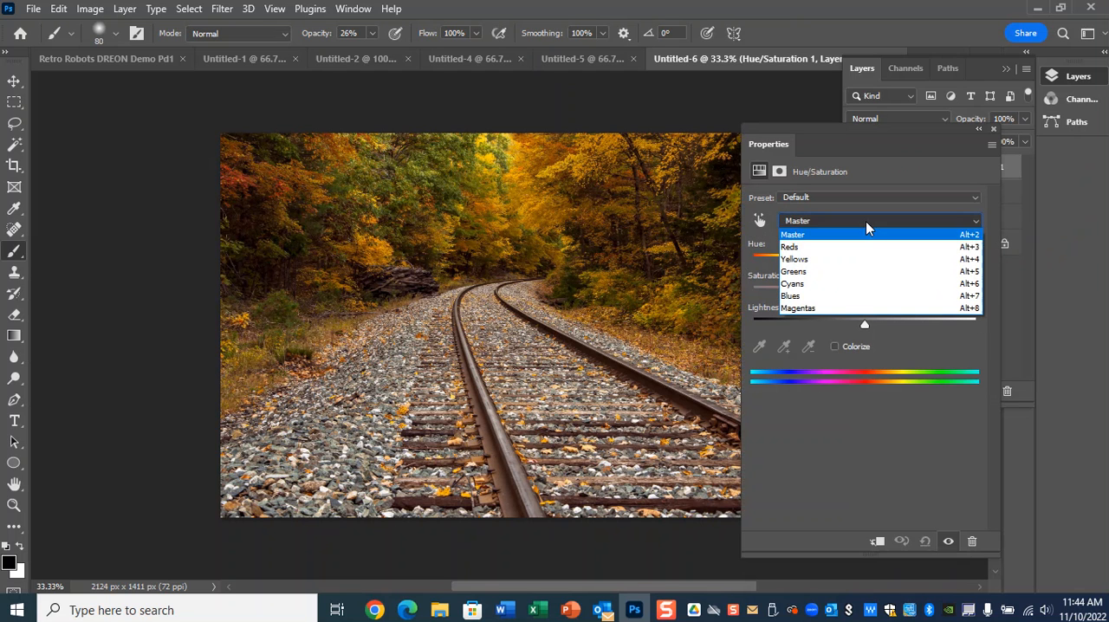
pyautogui.click(870, 264)
pyautogui.click(759, 222)
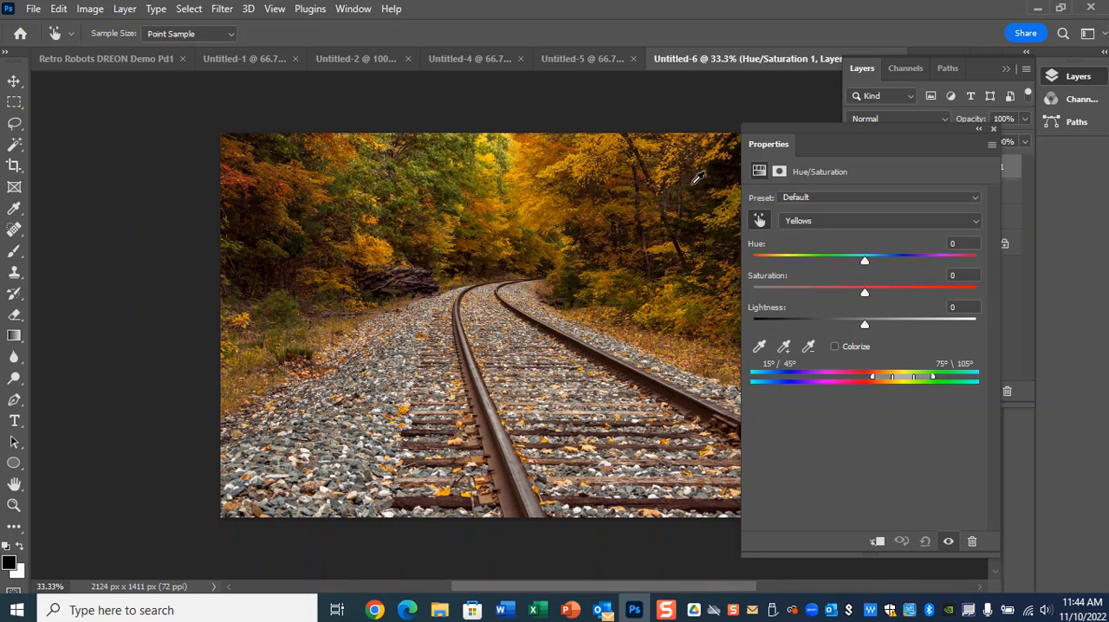
pyautogui.click(806, 226)
pyautogui.click(801, 236)
pyautogui.click(759, 220)
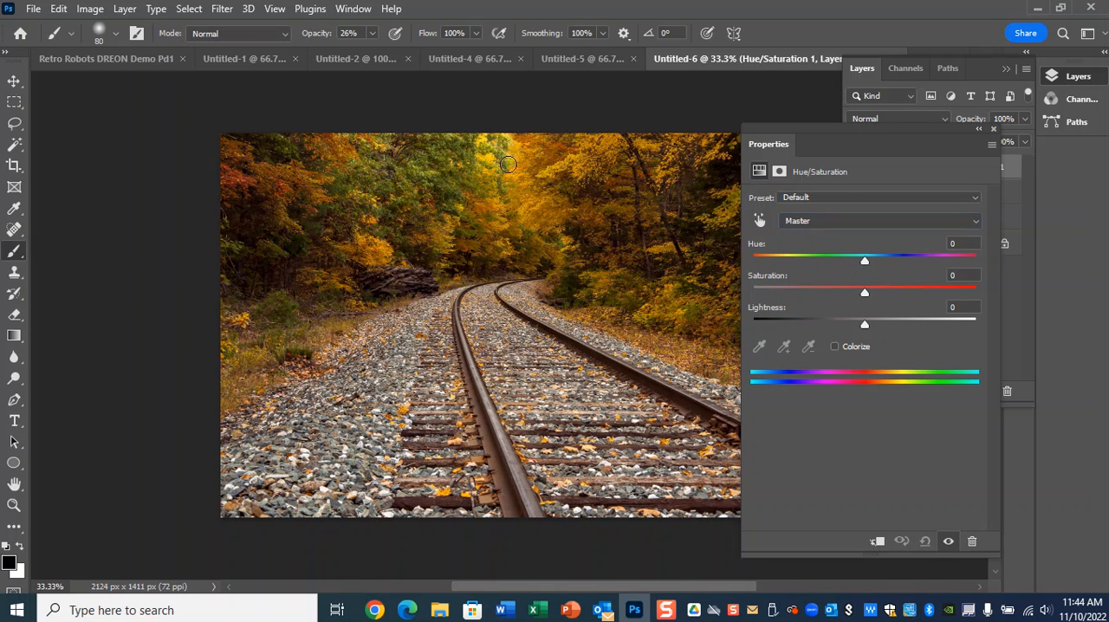
pyautogui.click(759, 220)
pyautogui.click(490, 156)
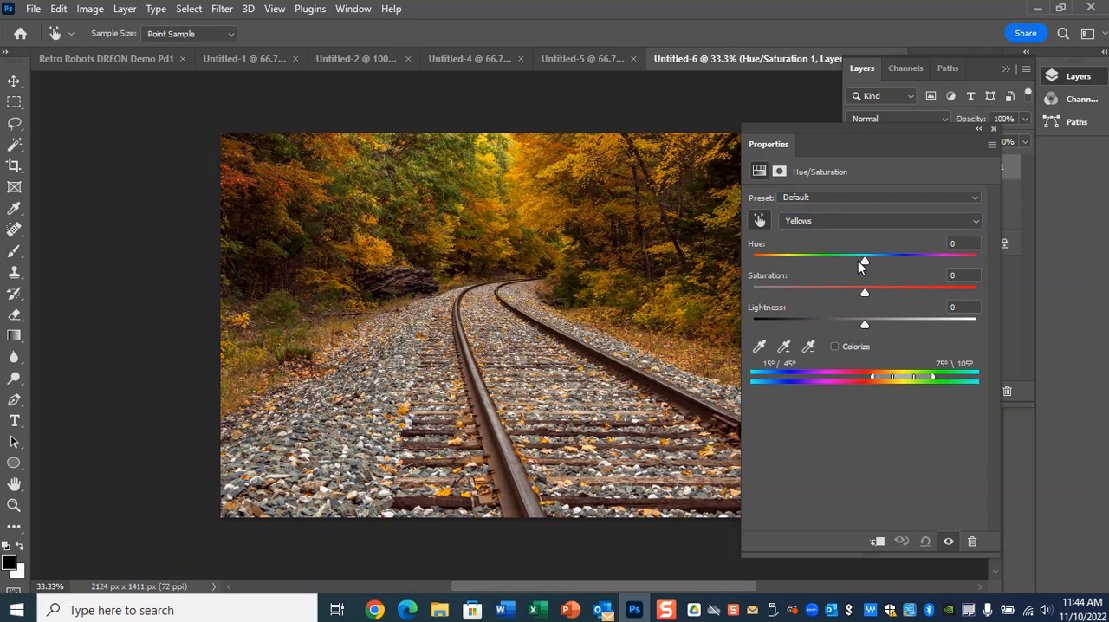
# Set the Yellows' hue to -12 and compare the photo with the Hue/Saturation adjustment off and on.
pyautogui.moveTo(861, 259)
pyautogui.mouseDown()
pyautogui.moveTo(787, 259)
pyautogui.moveTo(861, 258)
pyautogui.moveTo(828, 256)
pyautogui.moveTo(851, 250)
pyautogui.mouseUp()
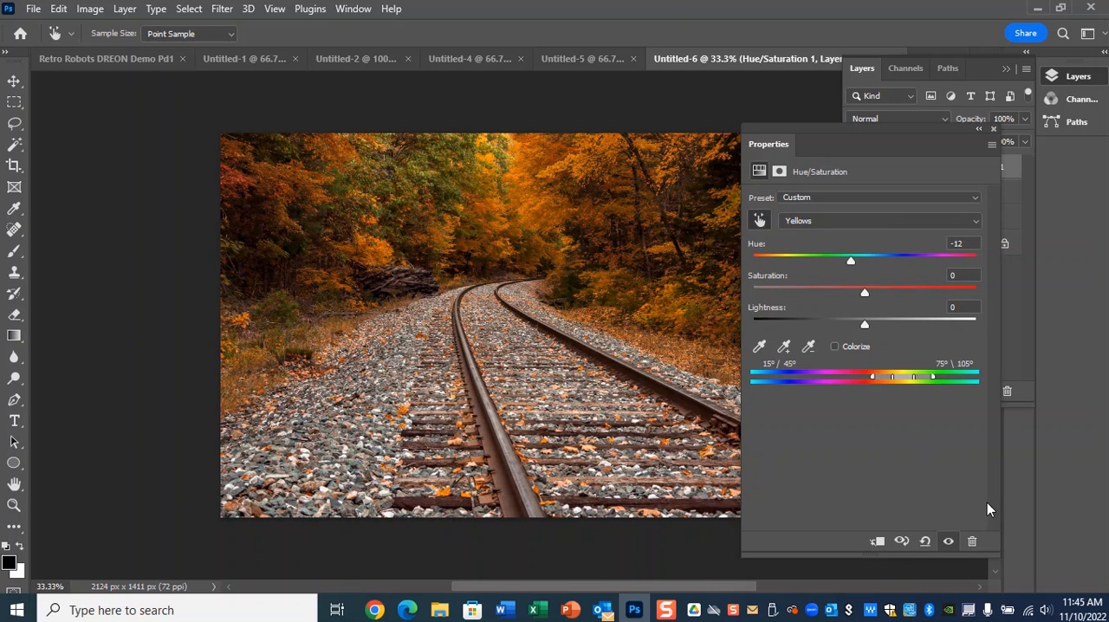
pyautogui.click(948, 541)
pyautogui.click(949, 540)
pyautogui.click(949, 541)
pyautogui.click(948, 540)
pyautogui.click(948, 541)
pyautogui.click(949, 541)
pyautogui.click(948, 541)
pyautogui.click(949, 540)
# Raise the Yellows' saturation slightly and fine-tune the Greens range in the Hue/Saturation adjustment.
pyautogui.moveTo(867, 292); pyautogui.dragTo(882, 295)
pyautogui.click(836, 219)
pyautogui.click(840, 272)
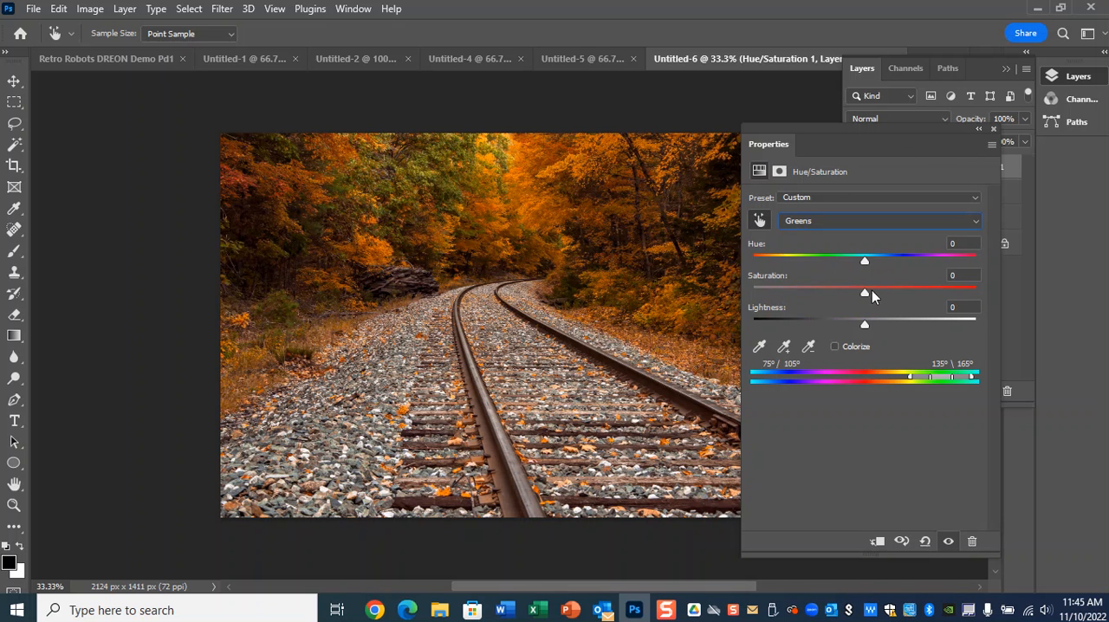
pyautogui.moveTo(858, 258); pyautogui.dragTo(868, 290)
pyautogui.click(993, 129)
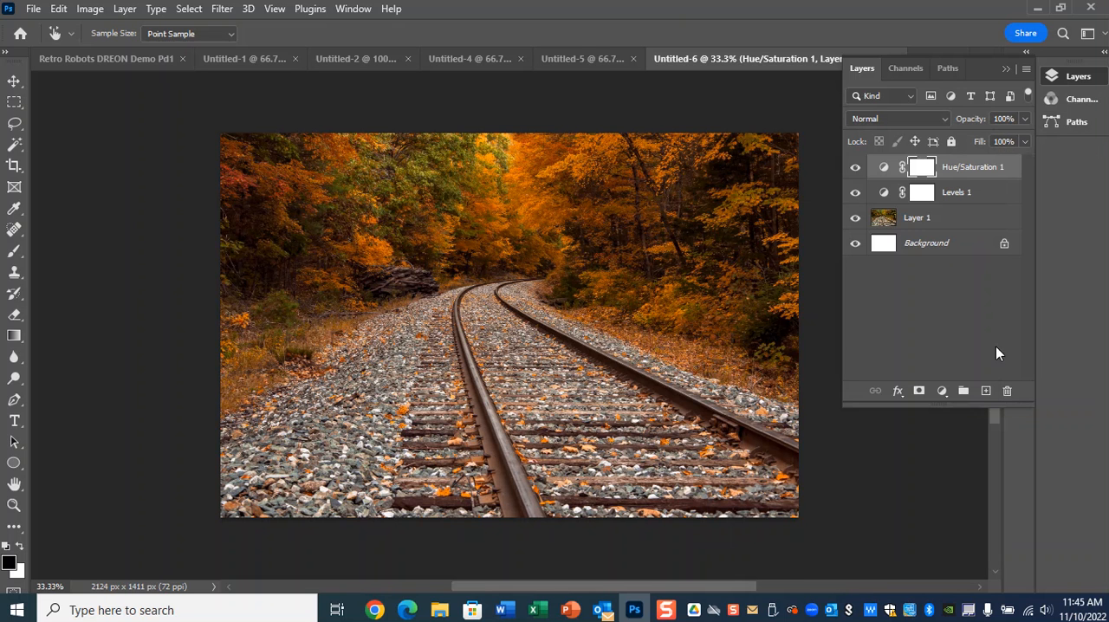
# Add a Curves layer that lifts the highlights, with a lower point at input 95, output 96, and compare it off and on.
pyautogui.click(942, 391)
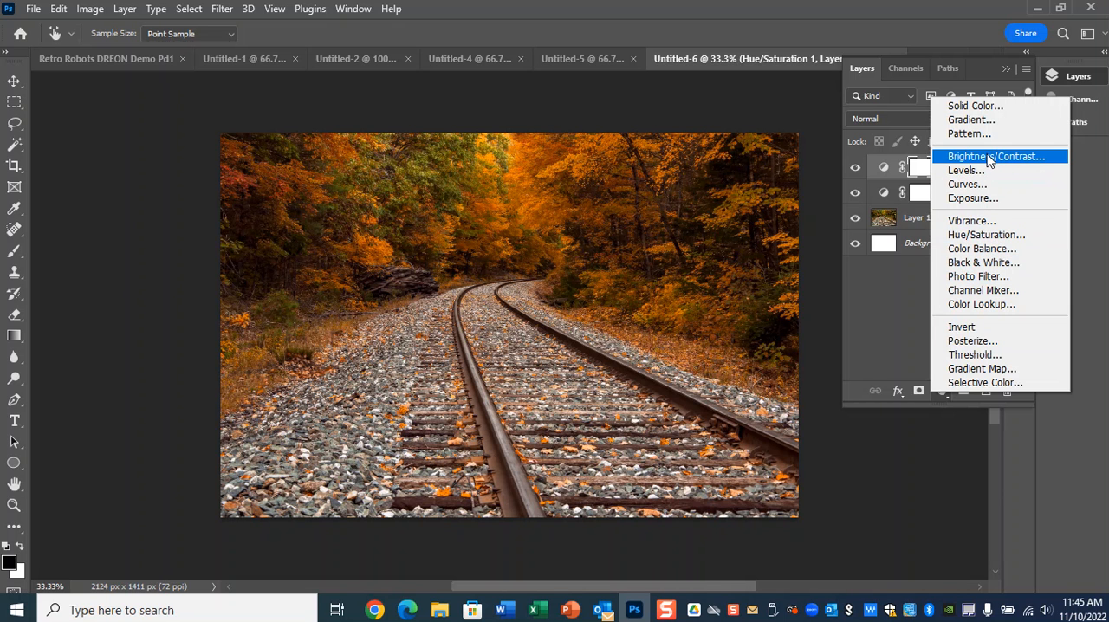
pyautogui.click(985, 183)
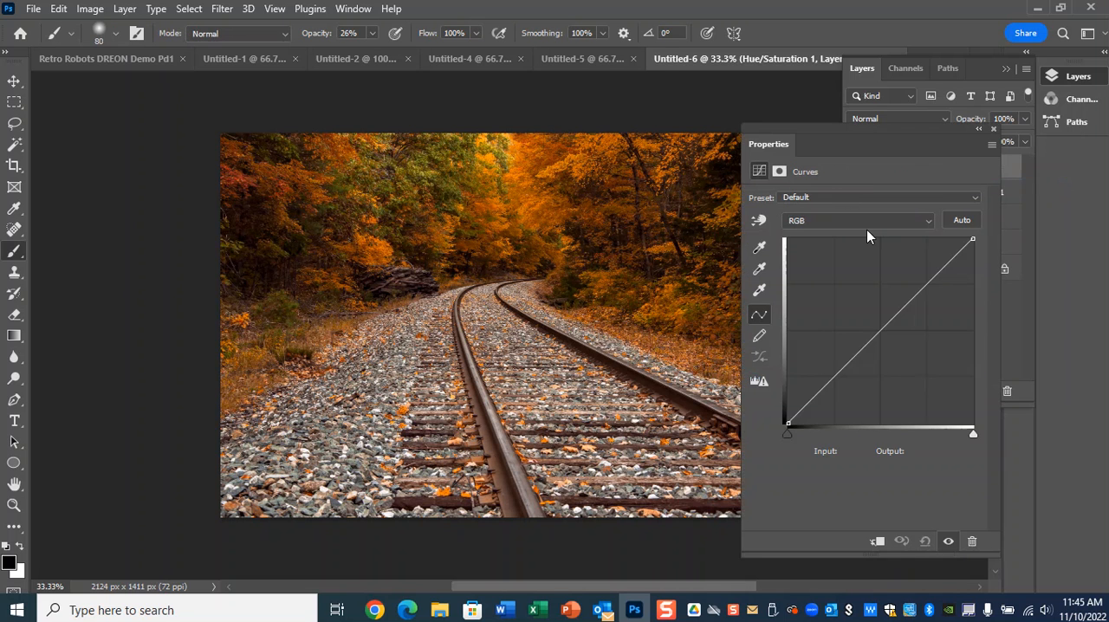
pyautogui.moveTo(922, 291)
pyautogui.mouseDown()
pyautogui.moveTo(906, 272)
pyautogui.moveTo(902, 283)
pyautogui.mouseUp()
pyautogui.moveTo(849, 346); pyautogui.dragTo(857, 353)
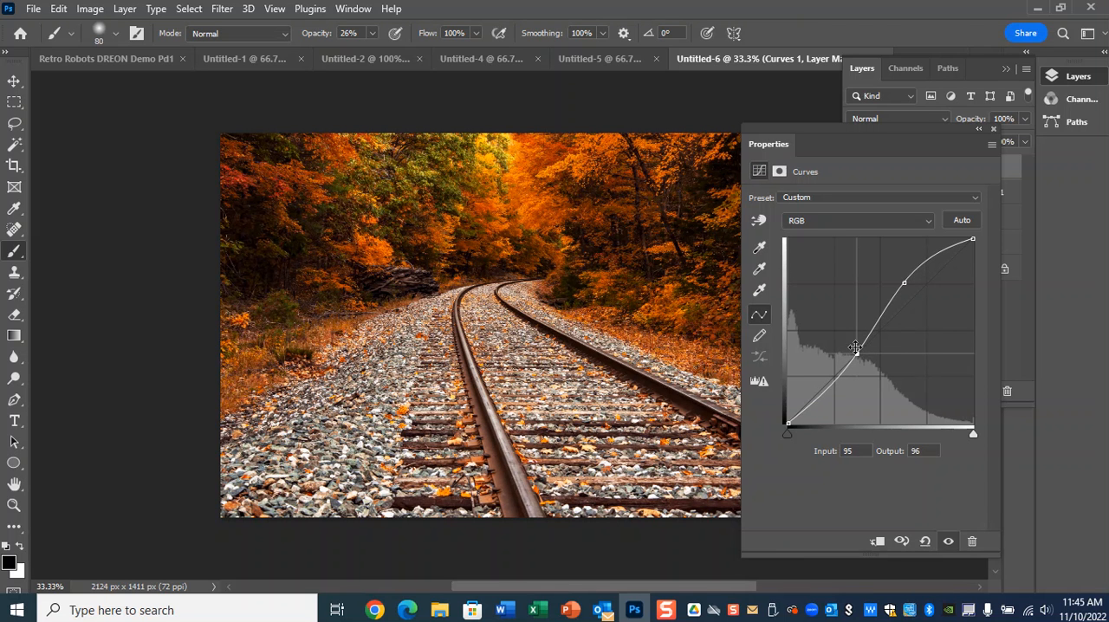
pyautogui.click(994, 129)
pyautogui.click(854, 169)
pyautogui.click(854, 169)
pyautogui.click(854, 169)
pyautogui.click(854, 169)
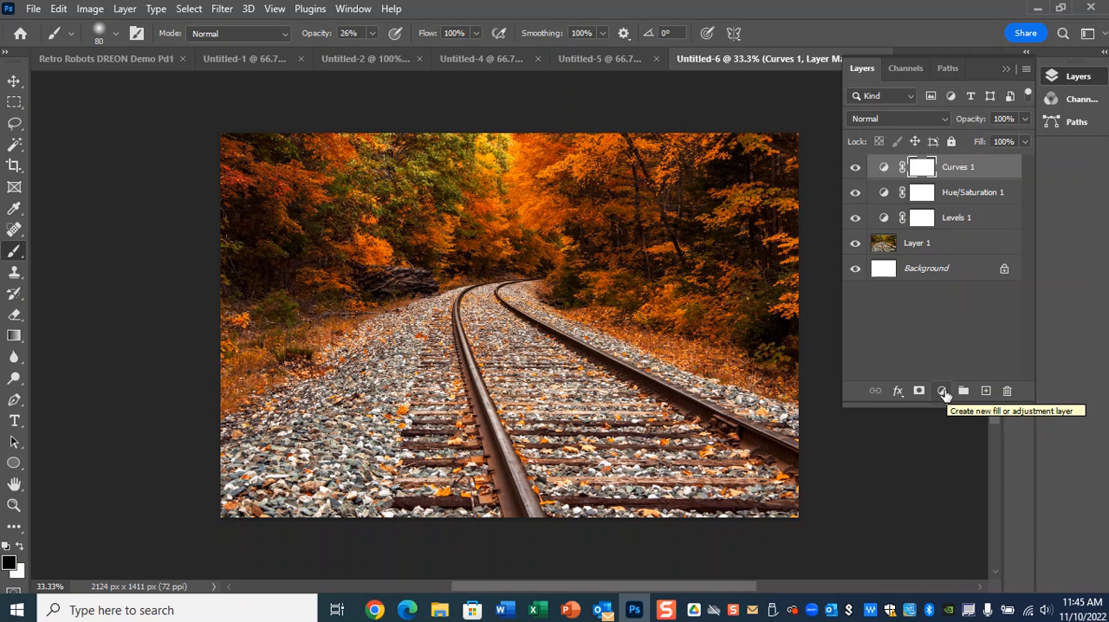
# Add a second Curves adjustment layer that brightens the photo with a curve point at input 158, output 221.
pyautogui.click(941, 391)
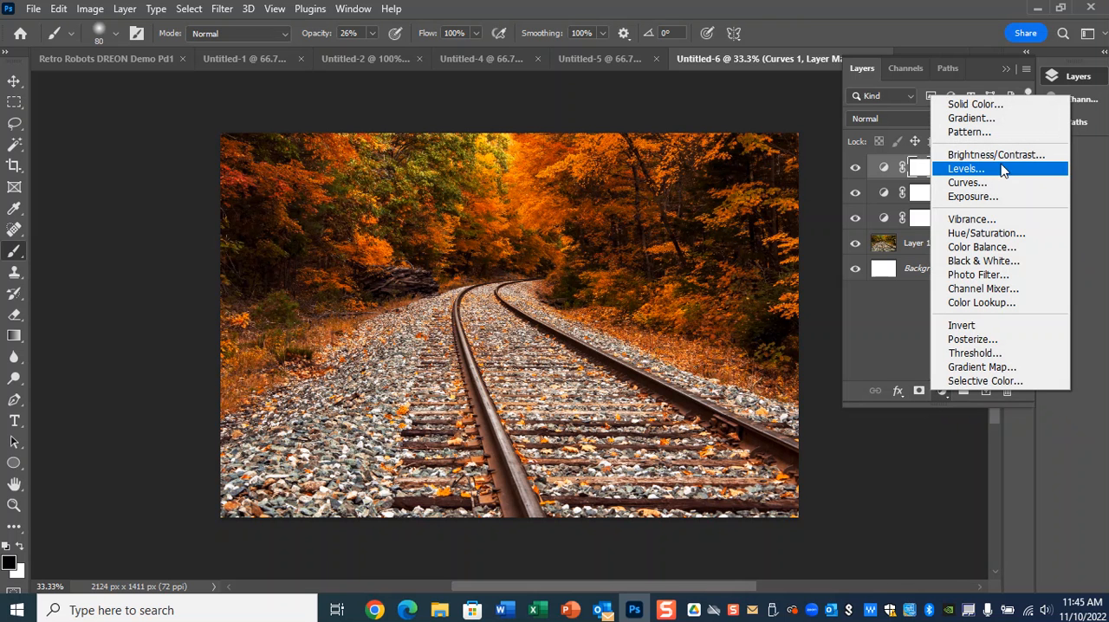
pyautogui.click(981, 183)
pyautogui.moveTo(913, 286); pyautogui.dragTo(902, 263)
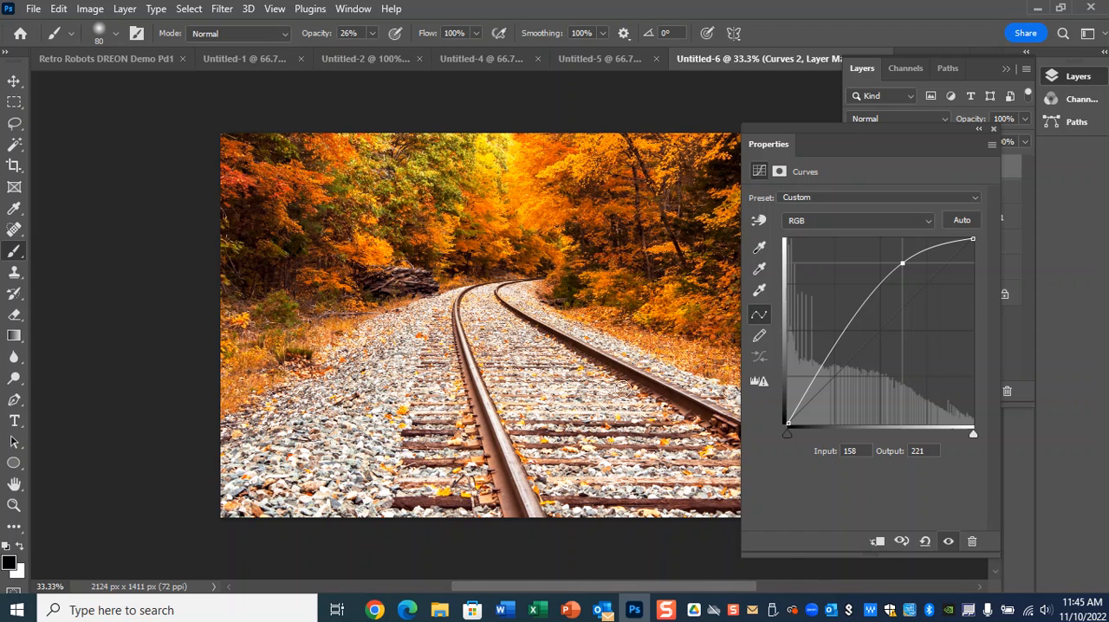
pyautogui.click(991, 130)
# Fill the second Curves layer's mask with black.
pyautogui.click(925, 171)
pyautogui.click(927, 173)
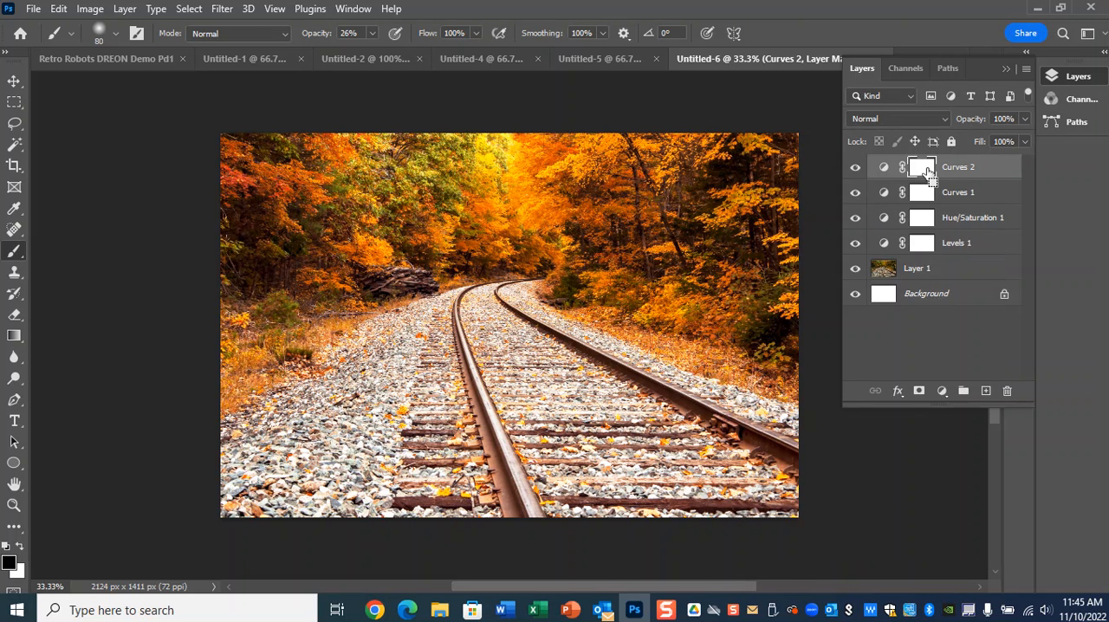
pyautogui.click(59, 10)
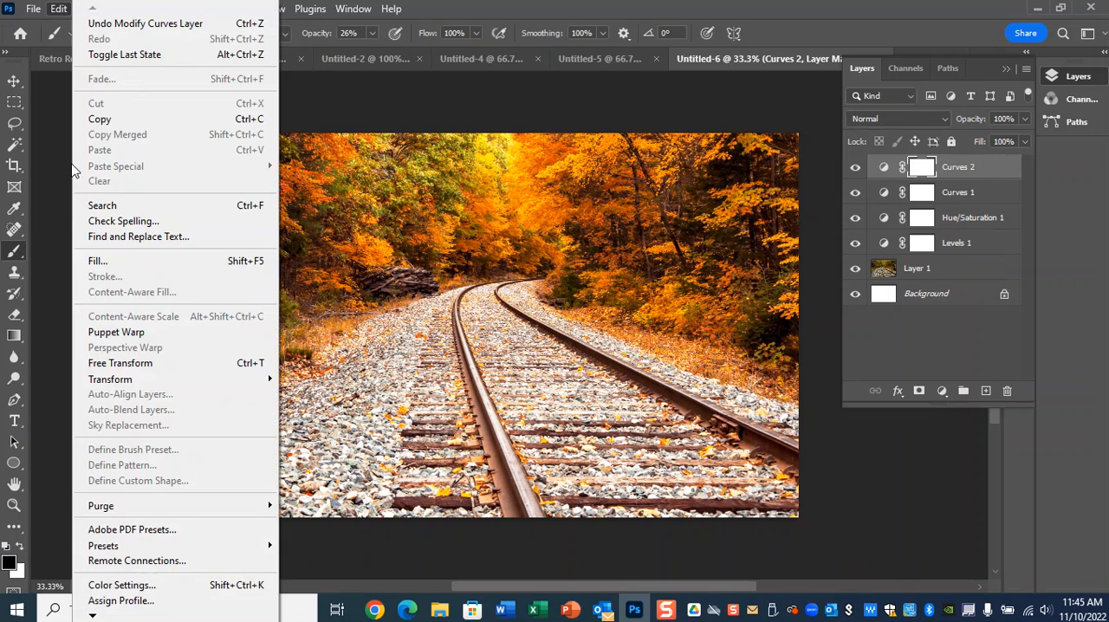
pyautogui.click(99, 255)
pyautogui.click(669, 219)
pyautogui.click(637, 340)
pyautogui.click(756, 218)
# Set up a soft Brush with white foreground, 0% hardness and 29% opacity.
pyautogui.press('b')
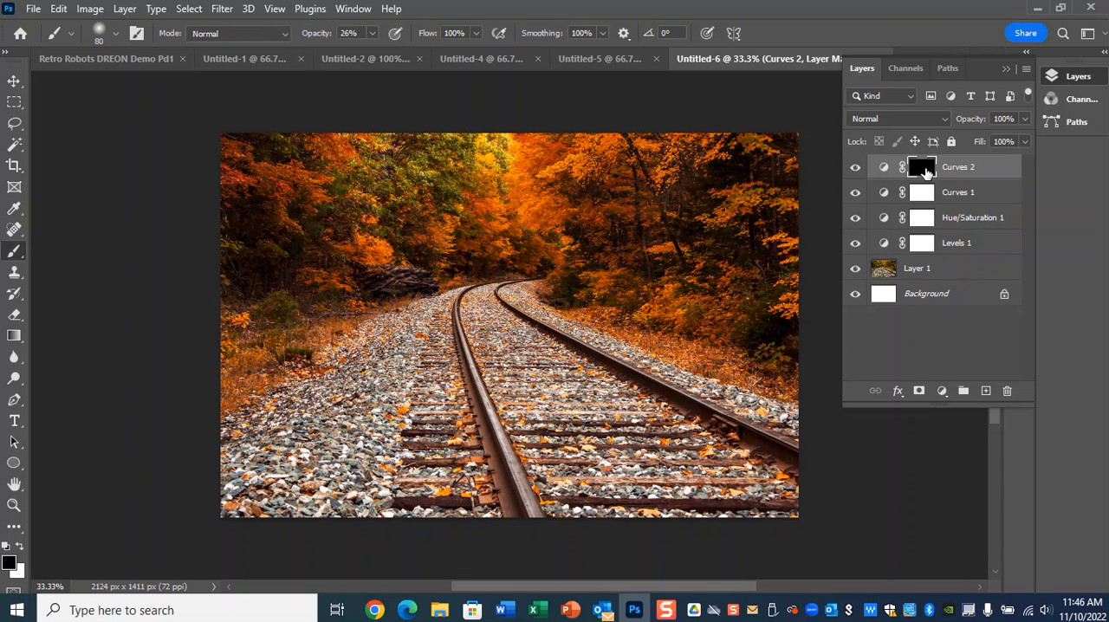
pyautogui.click(20, 546)
pyautogui.press(']')
pyautogui.press(']')
pyautogui.press(']')
pyautogui.press(']')
pyautogui.press(']')
pyautogui.press(']')
pyautogui.press(']')
pyautogui.press(']')
pyautogui.click(115, 35)
pyautogui.moveTo(89, 125)
pyautogui.mouseDown()
pyautogui.moveTo(188, 123)
pyautogui.moveTo(88, 124)
pyautogui.mouseUp()
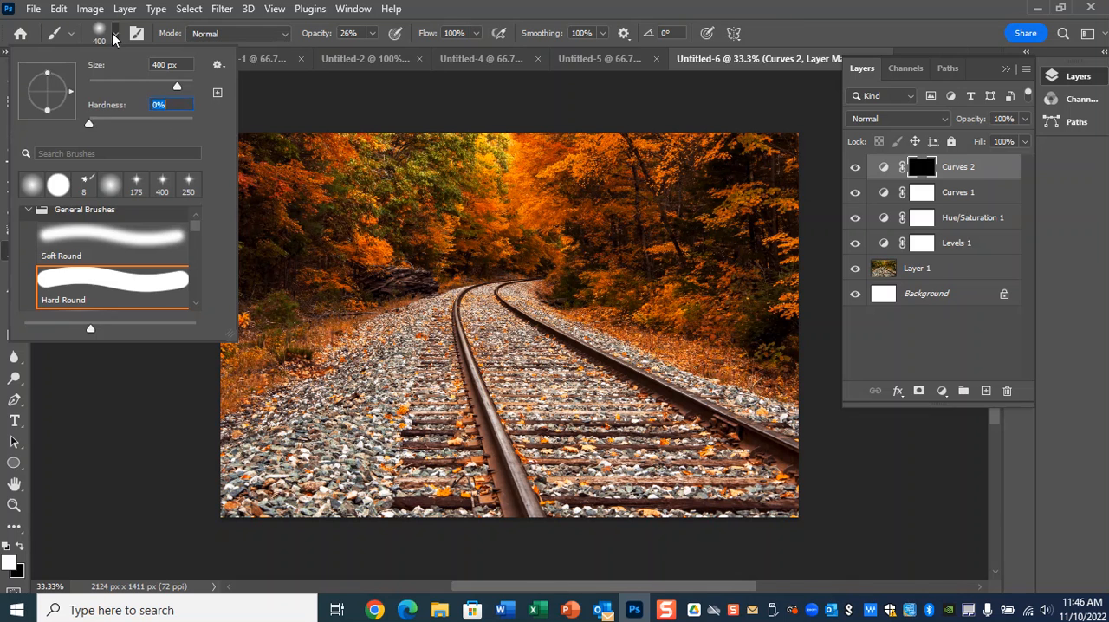
pyautogui.click(116, 35)
pyautogui.click(372, 33)
pyautogui.moveTo(369, 50); pyautogui.dragTo(372, 53)
# Paint the mask with an 800 px brush over the foliage where the tracks vanish, and compare the brightening off and on.
pyautogui.press(']')
pyautogui.press(']')
pyautogui.press(']')
pyautogui.press(']')
pyautogui.moveTo(484, 232)
pyautogui.mouseDown()
pyautogui.moveTo(515, 194)
pyautogui.moveTo(557, 208)
pyautogui.moveTo(525, 194)
pyautogui.moveTo(533, 241)
pyautogui.moveTo(473, 214)
pyautogui.moveTo(475, 269)
pyautogui.moveTo(451, 227)
pyautogui.moveTo(481, 186)
pyautogui.moveTo(453, 220)
pyautogui.moveTo(491, 187)
pyautogui.moveTo(531, 175)
pyautogui.moveTo(494, 172)
pyautogui.moveTo(519, 154)
pyautogui.moveTo(525, 196)
pyautogui.moveTo(477, 236)
pyautogui.moveTo(476, 144)
pyautogui.moveTo(478, 225)
pyautogui.moveTo(549, 145)
pyautogui.moveTo(531, 192)
pyautogui.moveTo(587, 183)
pyautogui.moveTo(560, 217)
pyautogui.mouseUp()
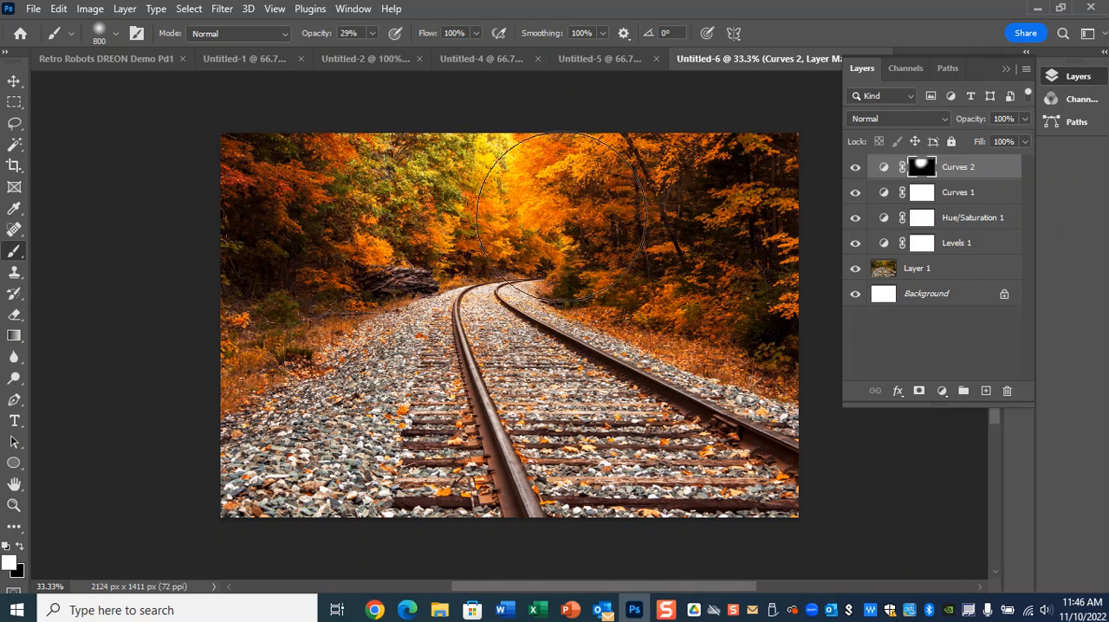
pyautogui.click(857, 168)
pyautogui.click(857, 168)
pyautogui.click(857, 168)
pyautogui.click(857, 168)
pyautogui.click(857, 167)
pyautogui.click(857, 168)
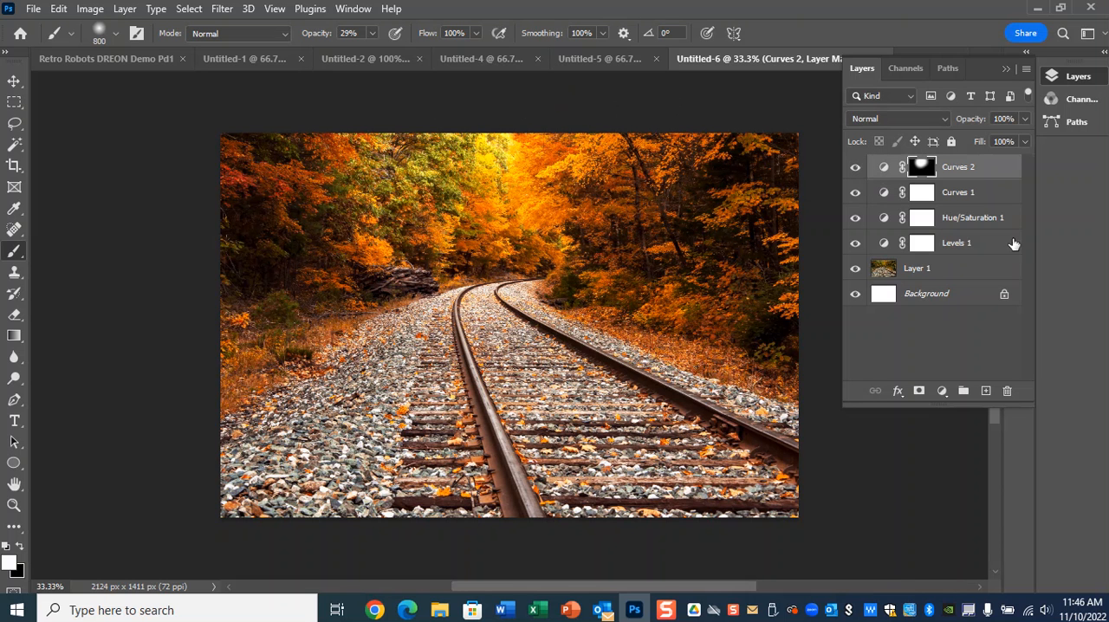
# Stamp all visible layers into a new merged layer above the second Curves layer.
pyautogui.click(999, 175)
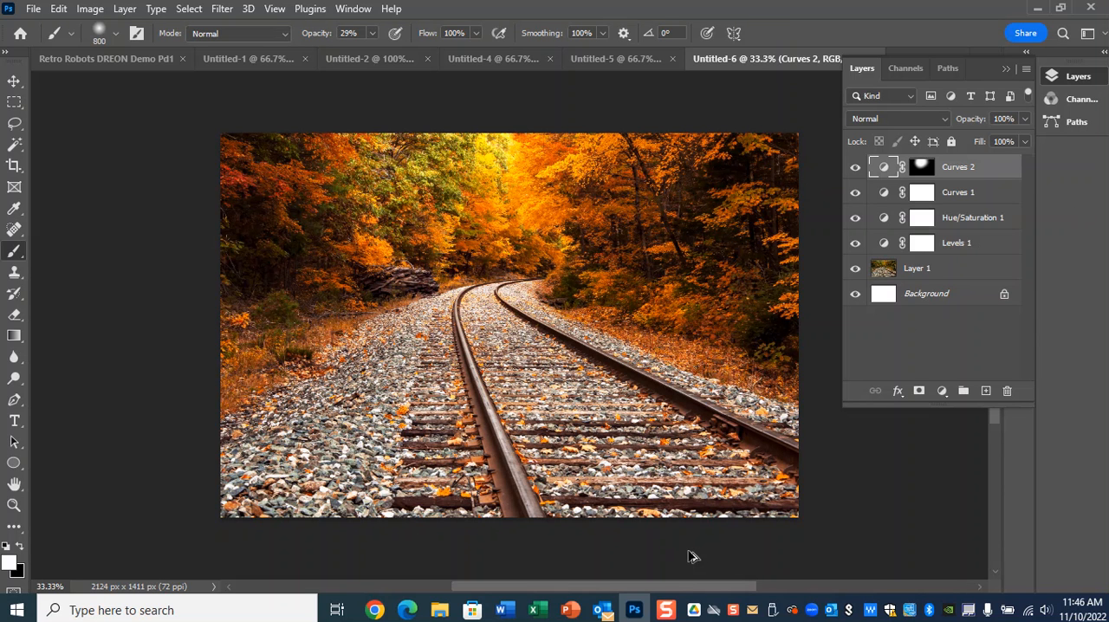
pyautogui.hotkey('ctrl', 'shift', 'alt', 'e')
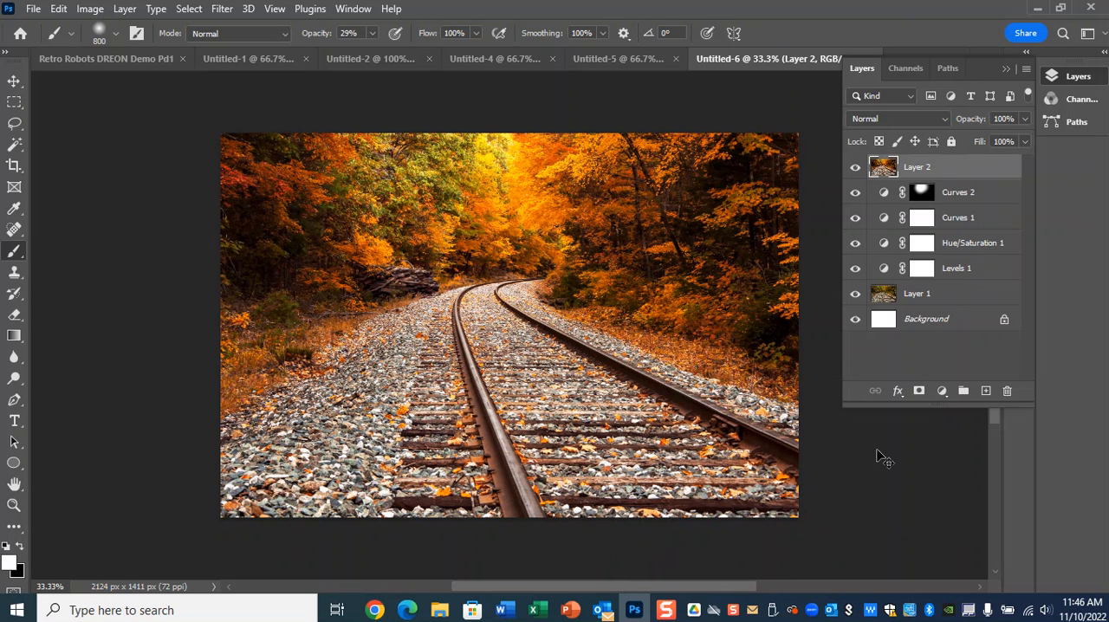
pyautogui.hotkey('ctrl', 'z')
pyautogui.hotkey('ctrl', 'shift', 'alt', 'e')
pyautogui.click(224, 9)
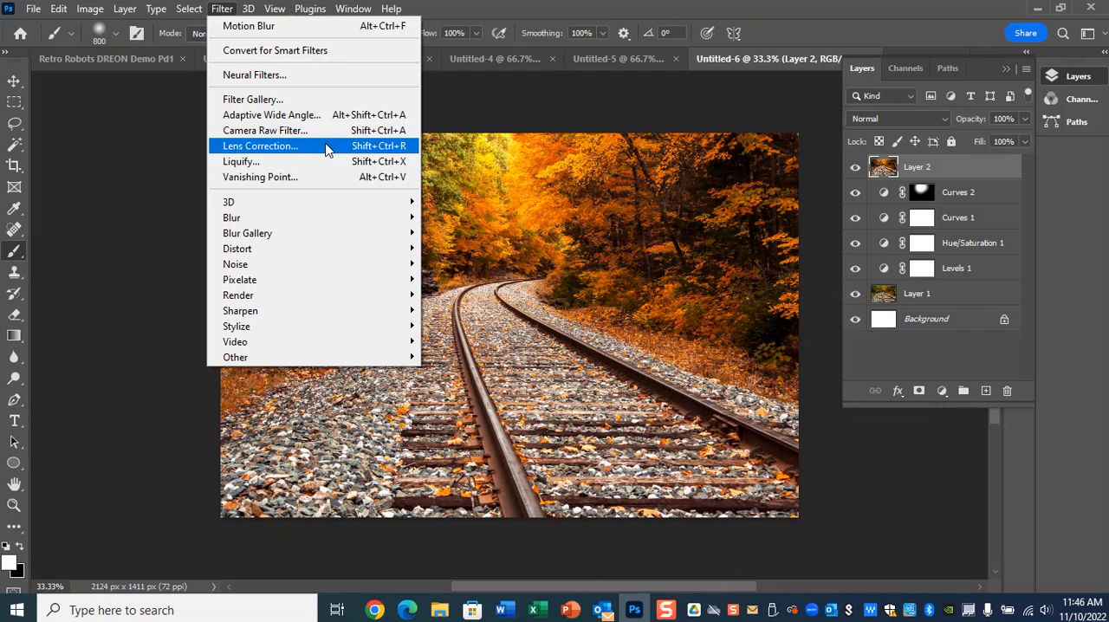
pyautogui.moveTo(300, 221)
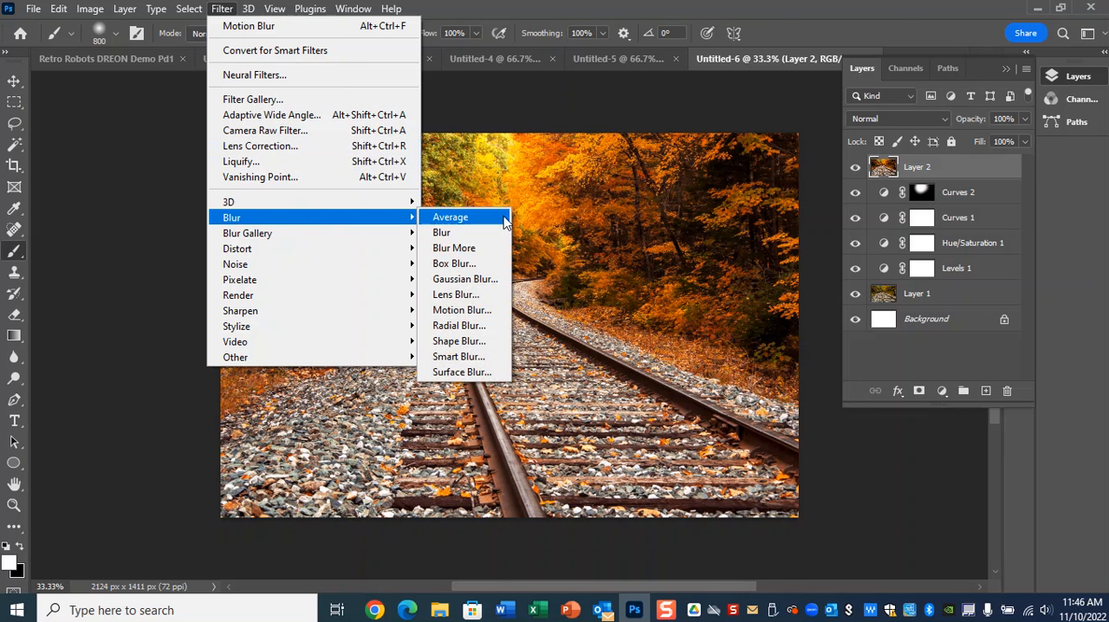
pyautogui.click(468, 295)
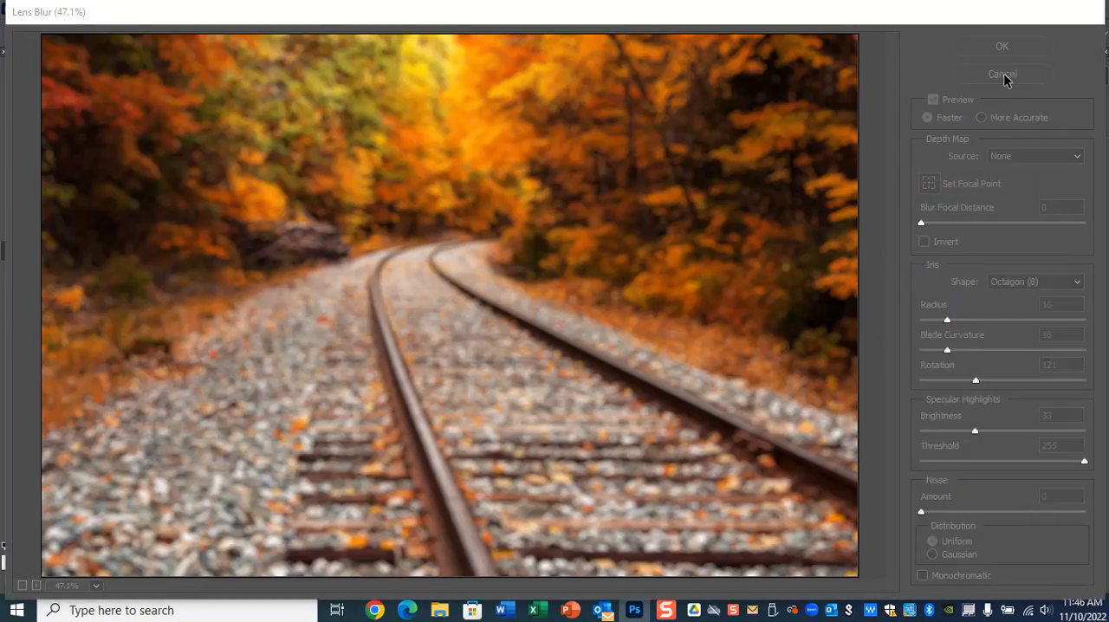
pyautogui.click(1003, 75)
# Duplicate the merged layer and apply a Lens Blur with radius 9 and blade curvature 12 to the copy.
pyautogui.hotkey('ctrl', 'j')
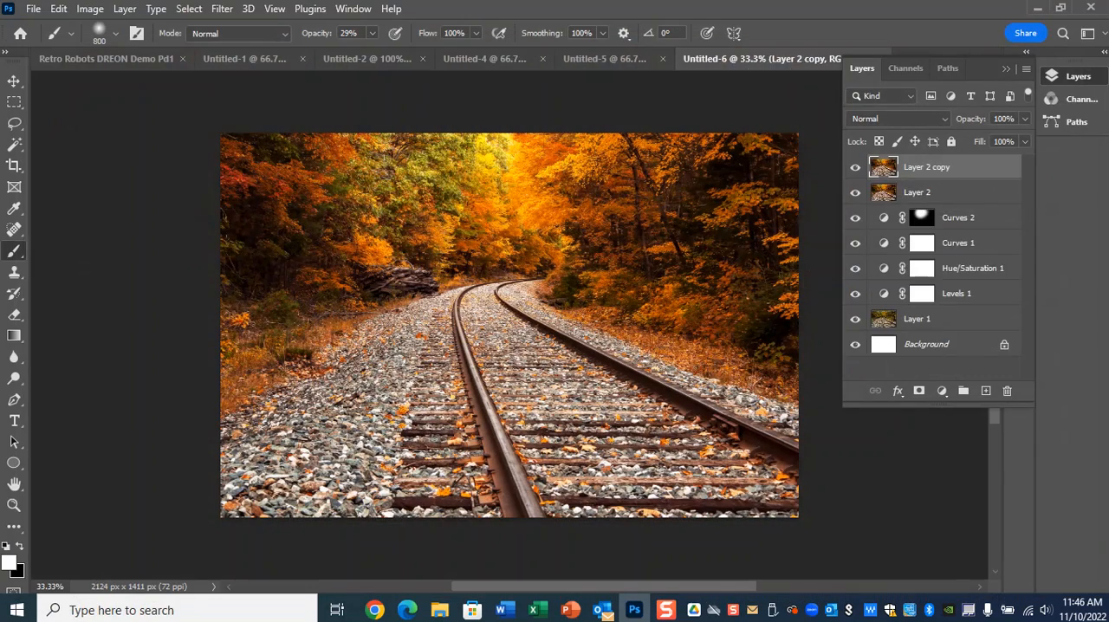
pyautogui.click(222, 10)
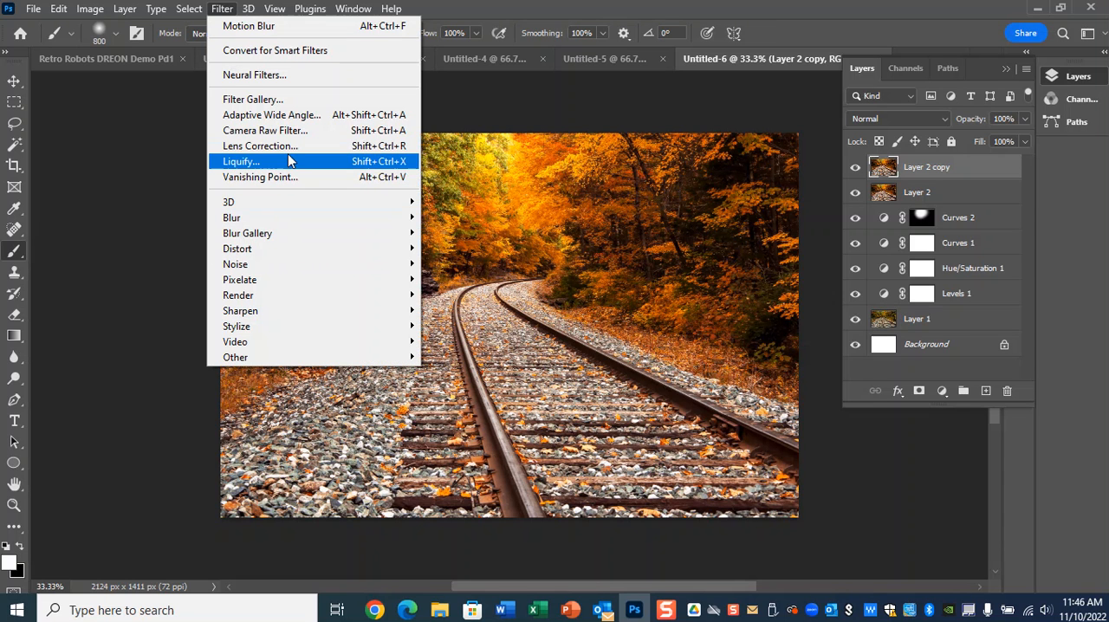
pyautogui.moveTo(288, 222)
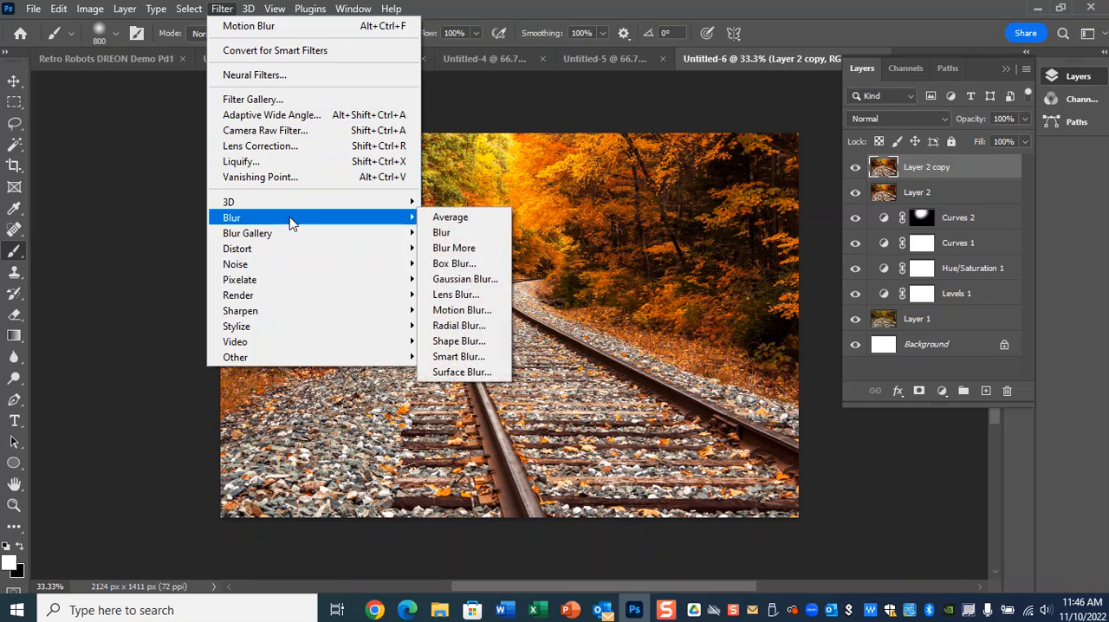
pyautogui.click(453, 292)
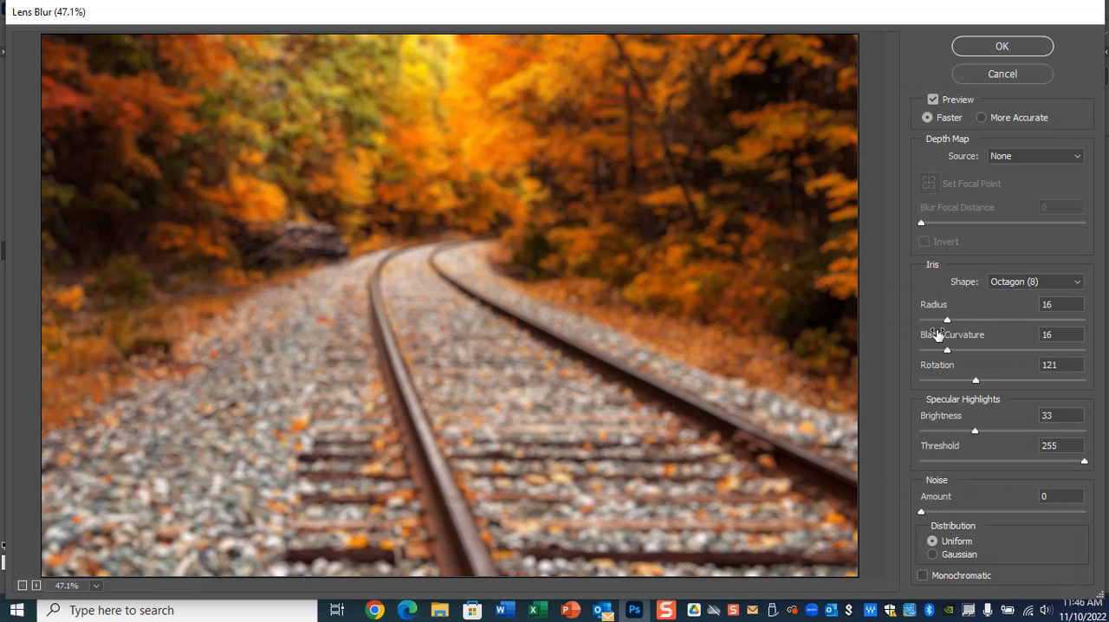
pyautogui.moveTo(947, 322); pyautogui.dragTo(941, 352)
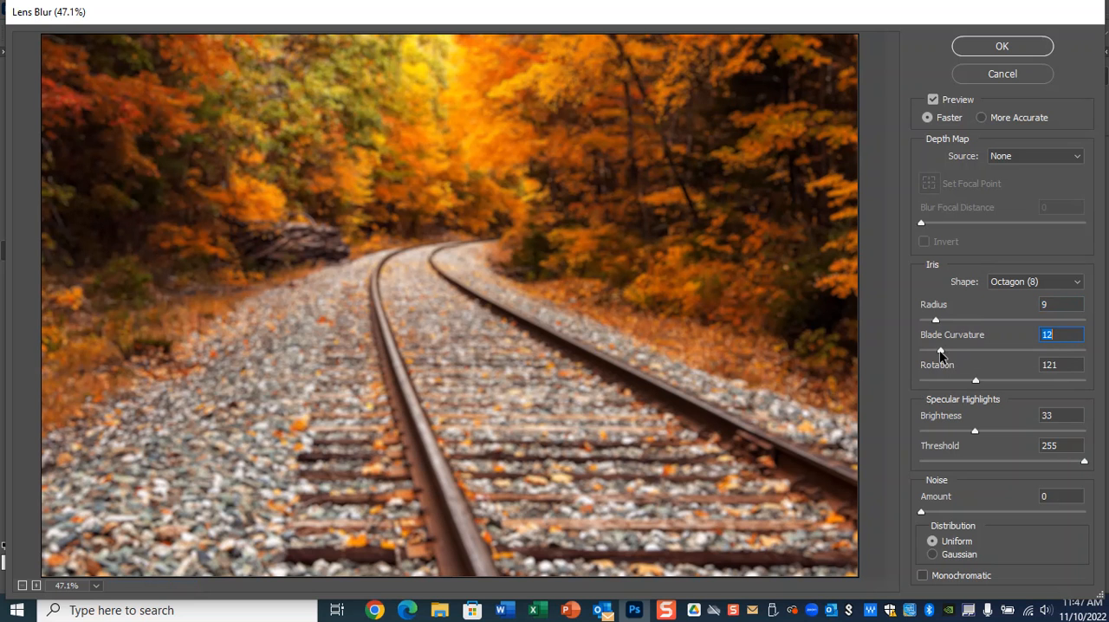
pyautogui.click(1003, 48)
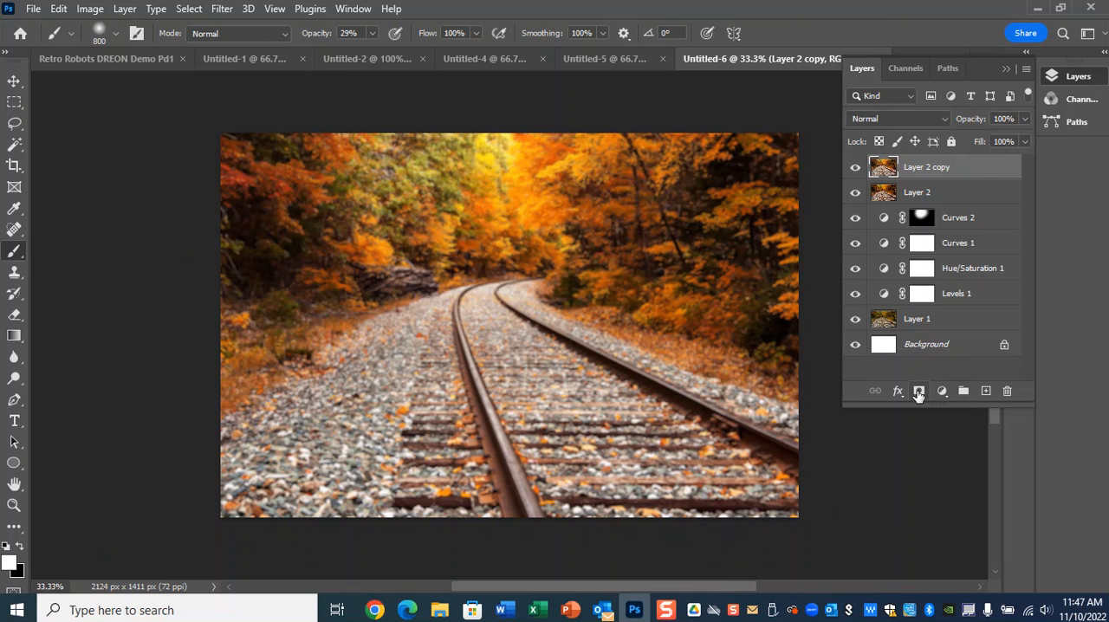
# Add a mask to the blurred layer, paint black over the central tracks and foliage, and compare the blur off and on.
pyautogui.click(918, 390)
pyautogui.click(19, 547)
pyautogui.click(526, 253)
pyautogui.moveTo(574, 274)
pyautogui.mouseDown()
pyautogui.moveTo(563, 295)
pyautogui.moveTo(485, 234)
pyautogui.moveTo(524, 186)
pyautogui.moveTo(602, 303)
pyautogui.moveTo(384, 321)
pyautogui.moveTo(606, 272)
pyautogui.moveTo(502, 381)
pyautogui.moveTo(646, 345)
pyautogui.moveTo(555, 346)
pyautogui.moveTo(309, 309)
pyautogui.moveTo(574, 272)
pyautogui.moveTo(685, 344)
pyautogui.moveTo(518, 400)
pyautogui.moveTo(496, 345)
pyautogui.moveTo(603, 422)
pyautogui.moveTo(627, 364)
pyautogui.mouseUp()
pyautogui.click(855, 167)
pyautogui.click(855, 168)
pyautogui.click(855, 167)
pyautogui.click(855, 167)
# Set the blurred layer's opacity to 91%.
pyautogui.click(1024, 119)
pyautogui.moveTo(1025, 139); pyautogui.dragTo(1021, 142)
pyautogui.click(997, 170)
# Stamp all visible layers into a new merged layer above the blurred copy and duplicate it.
pyautogui.click(883, 167)
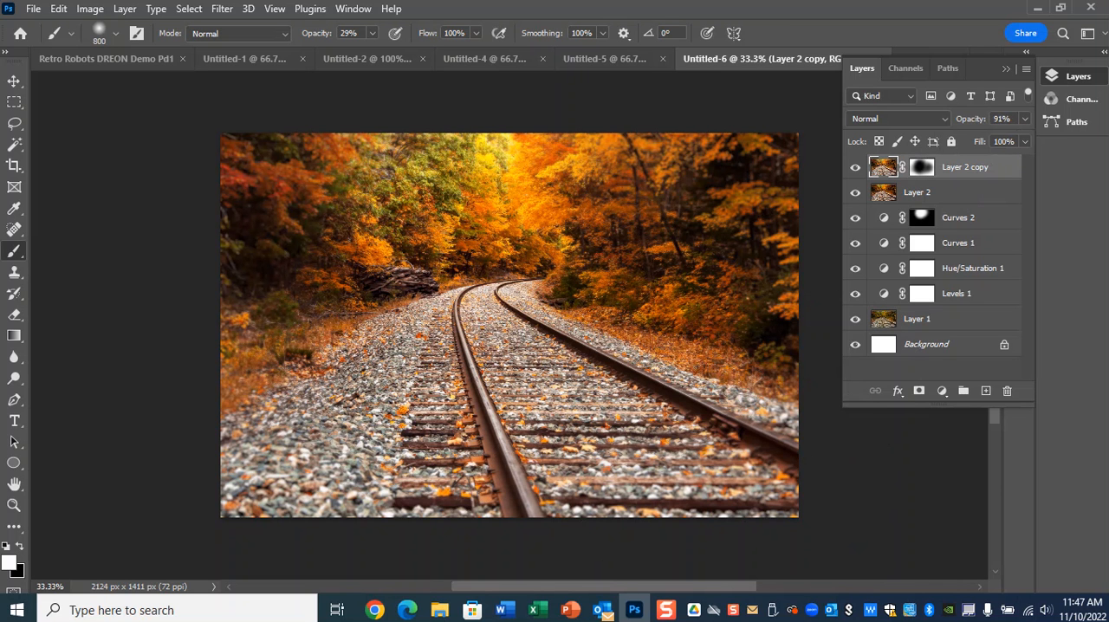
pyautogui.hotkey('ctrl', 'alt', 'shift', 'w')
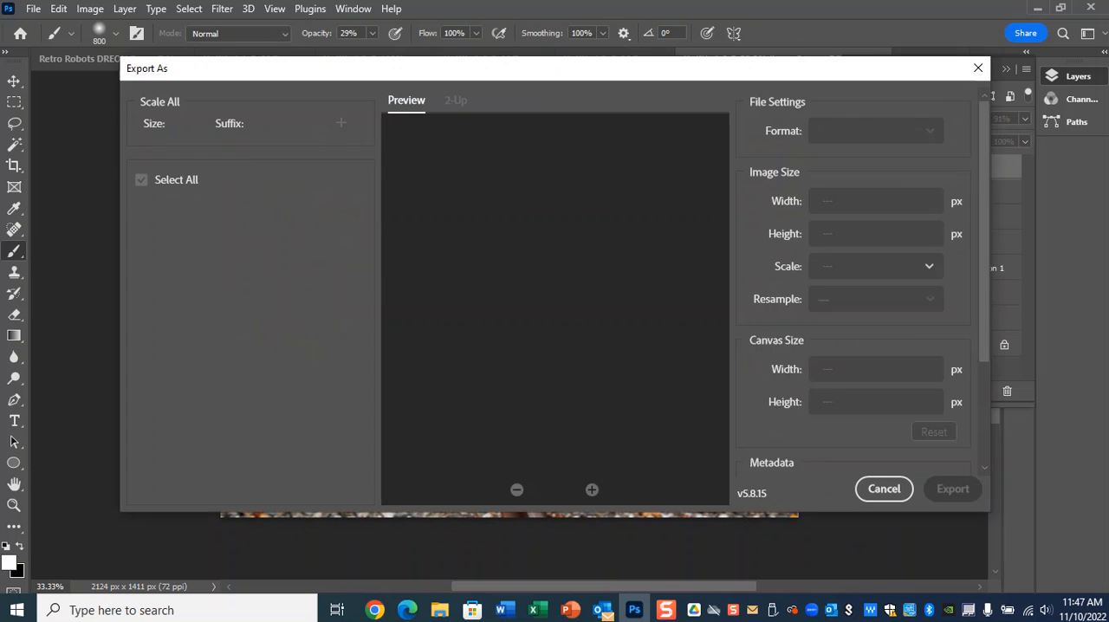
pyautogui.click(900, 499)
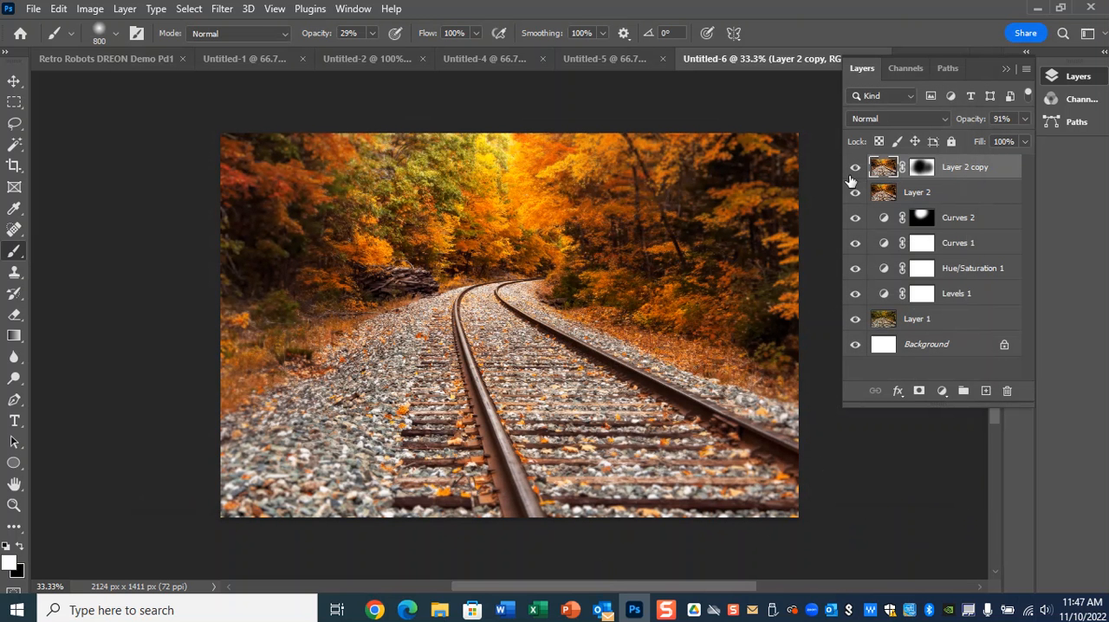
pyautogui.hotkey('ctrl', 'alt', 'shift', 'e')
pyautogui.hotkey('ctrl', 'j')
# Apply a custom Lens Correction to the duplicate with a darkening vignette amount of -80.
pyautogui.click(222, 11)
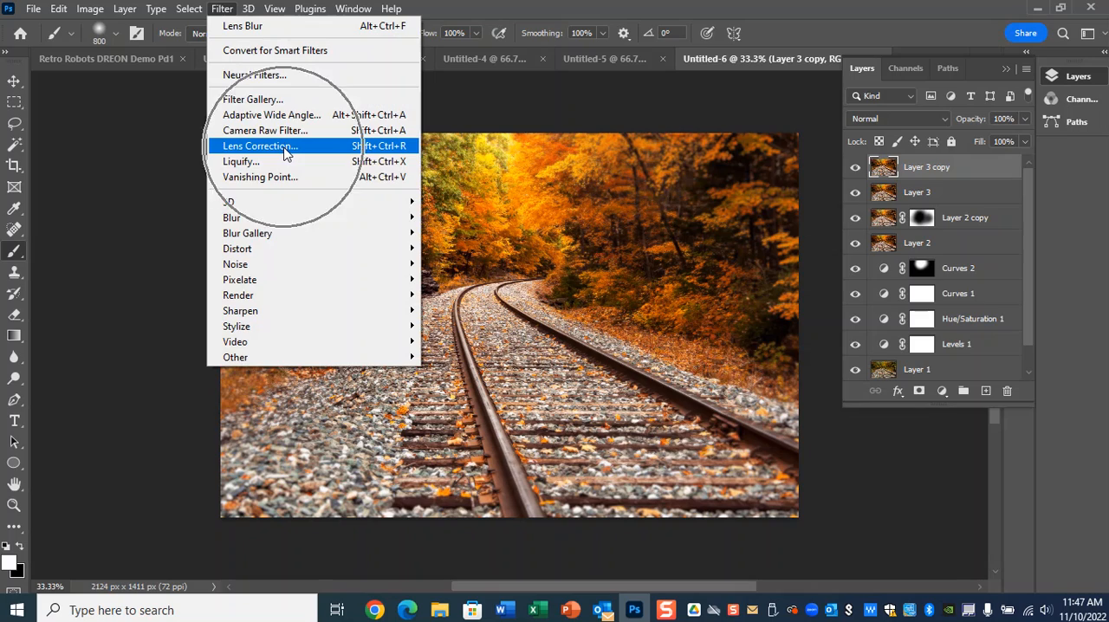
pyautogui.click(285, 153)
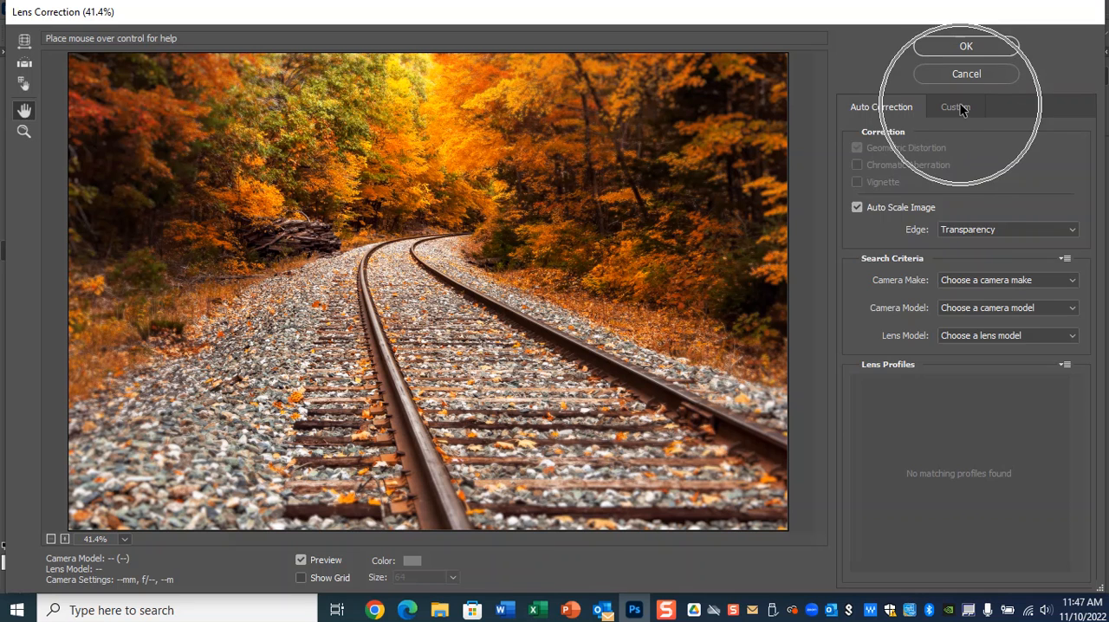
pyautogui.click(957, 108)
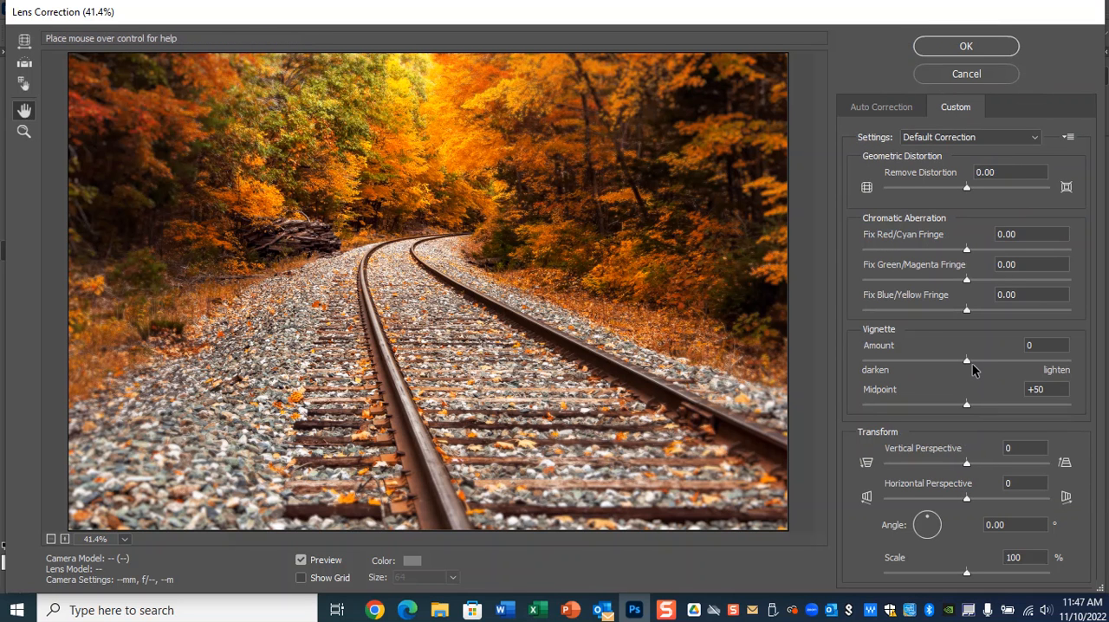
pyautogui.moveTo(967, 362); pyautogui.dragTo(884, 367)
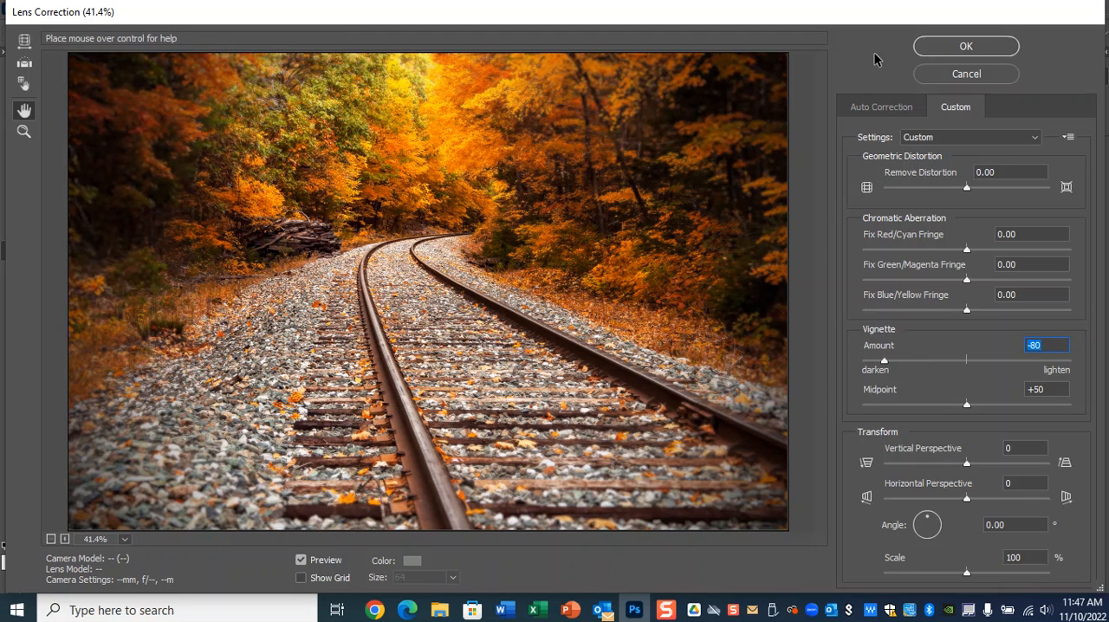
pyautogui.click(945, 45)
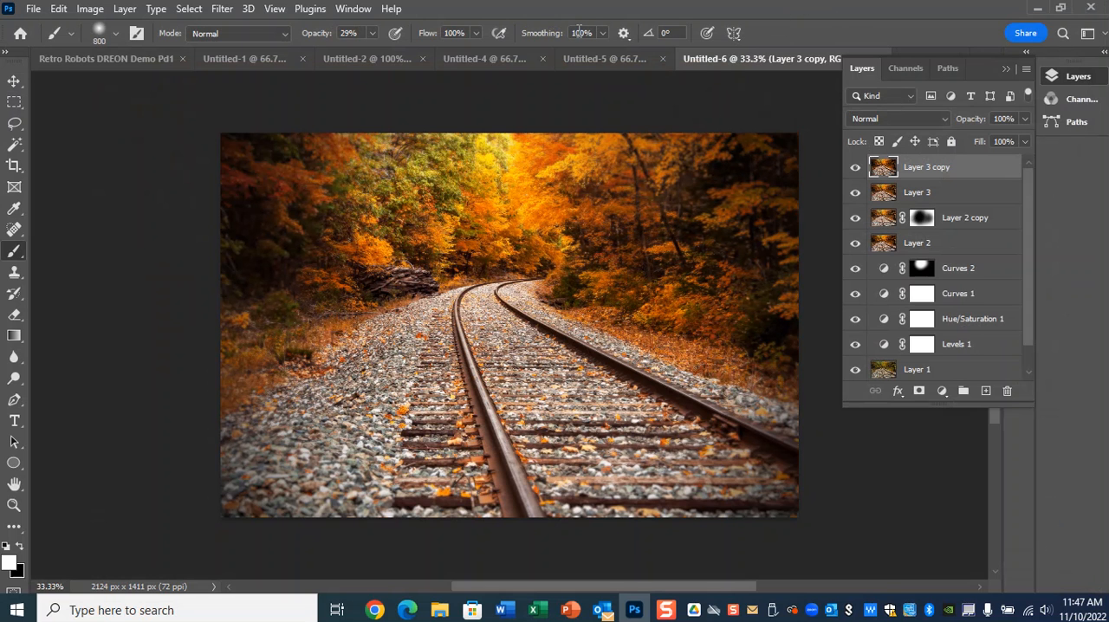
# Compare the original photo in Snapshot 1 with the finished edit in Snapshot 4, ending on Snapshot 4.
pyautogui.click(353, 8)
pyautogui.click(425, 337)
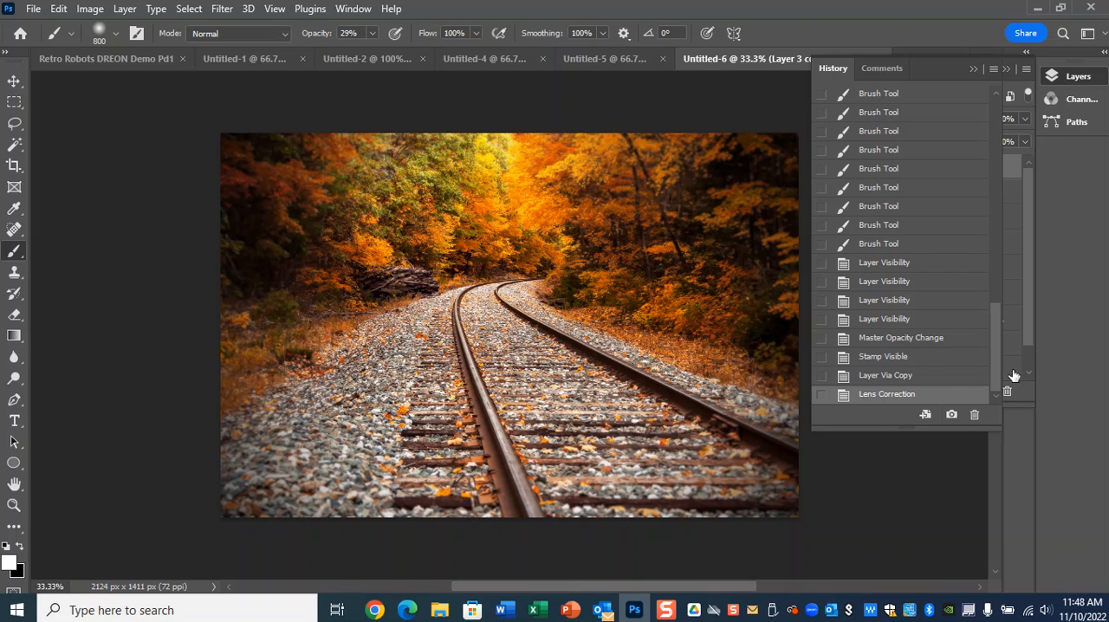
pyautogui.moveTo(996, 359); pyautogui.dragTo(982, 136)
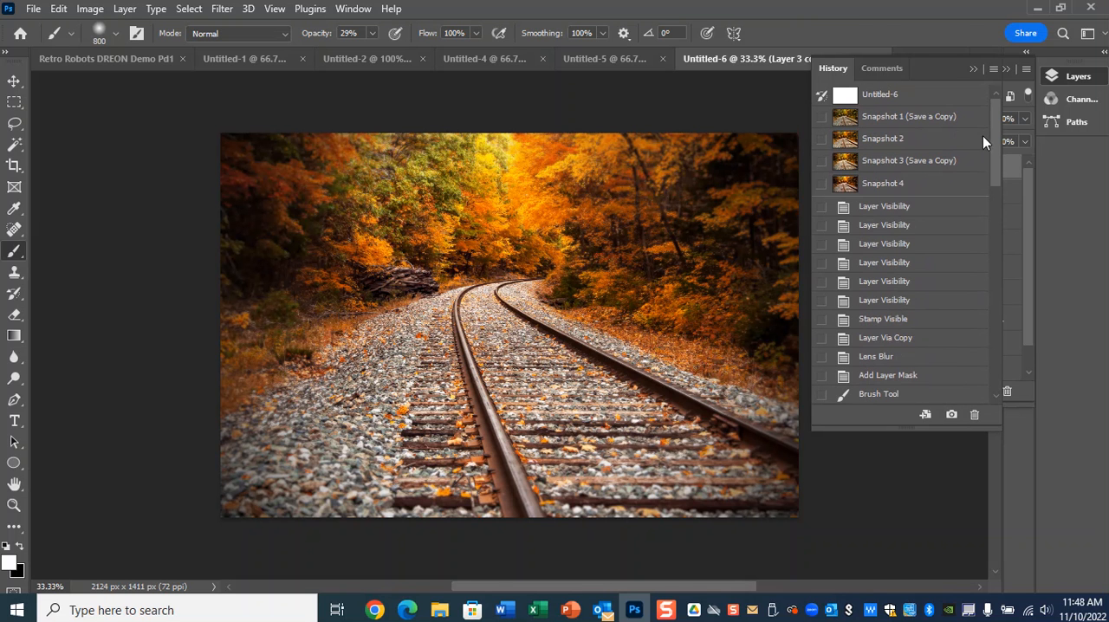
pyautogui.click(901, 118)
pyautogui.click(896, 189)
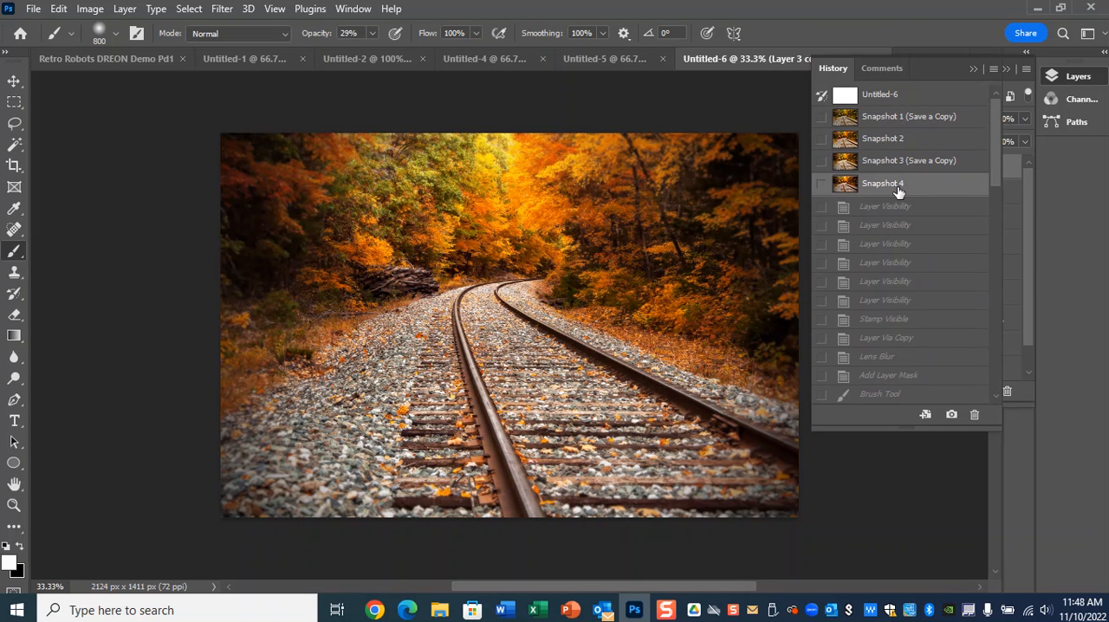
pyautogui.click(898, 117)
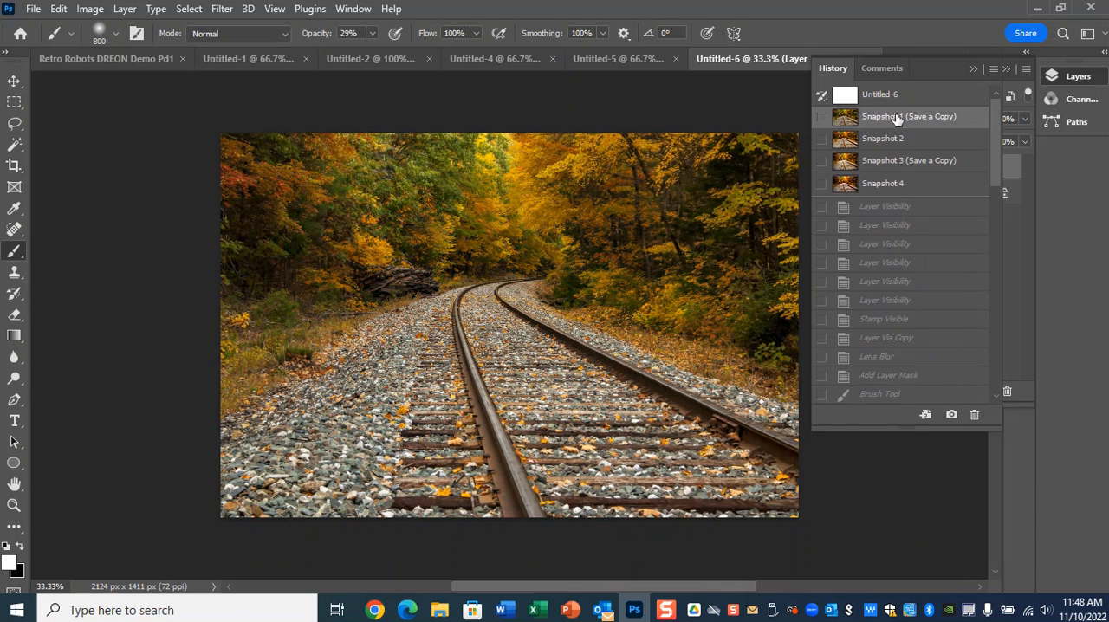
pyautogui.click(880, 188)
pyautogui.click(972, 69)
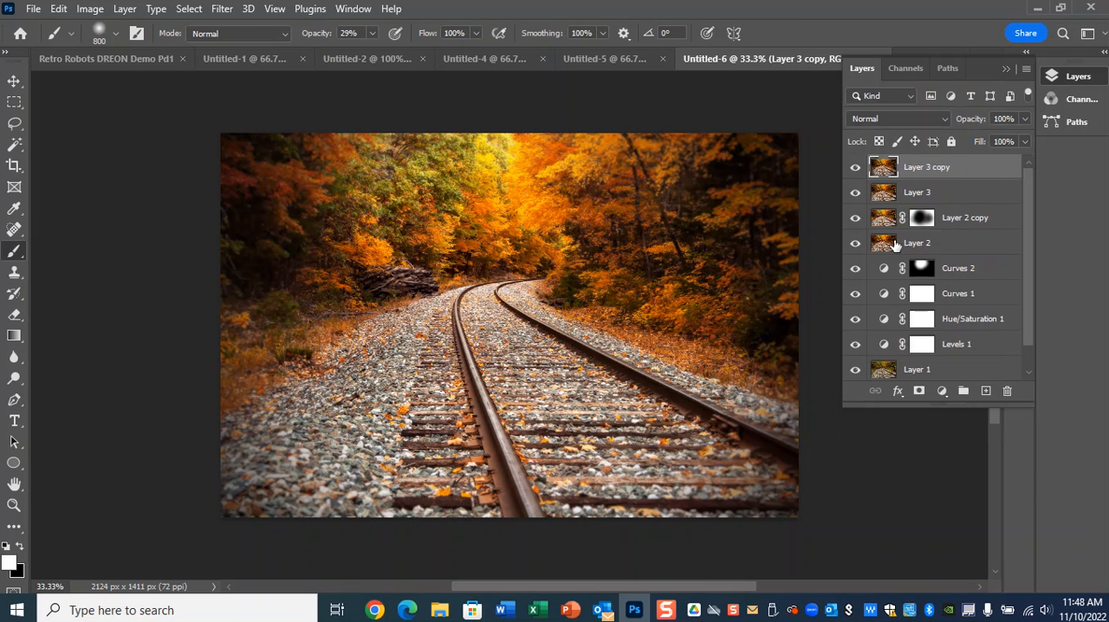
# Hide Layer 3 copy, Layer 3, Layer 2 copy and Layer 2, and examine the photo with Curves 2 on and off.
pyautogui.click(855, 167)
pyautogui.click(855, 192)
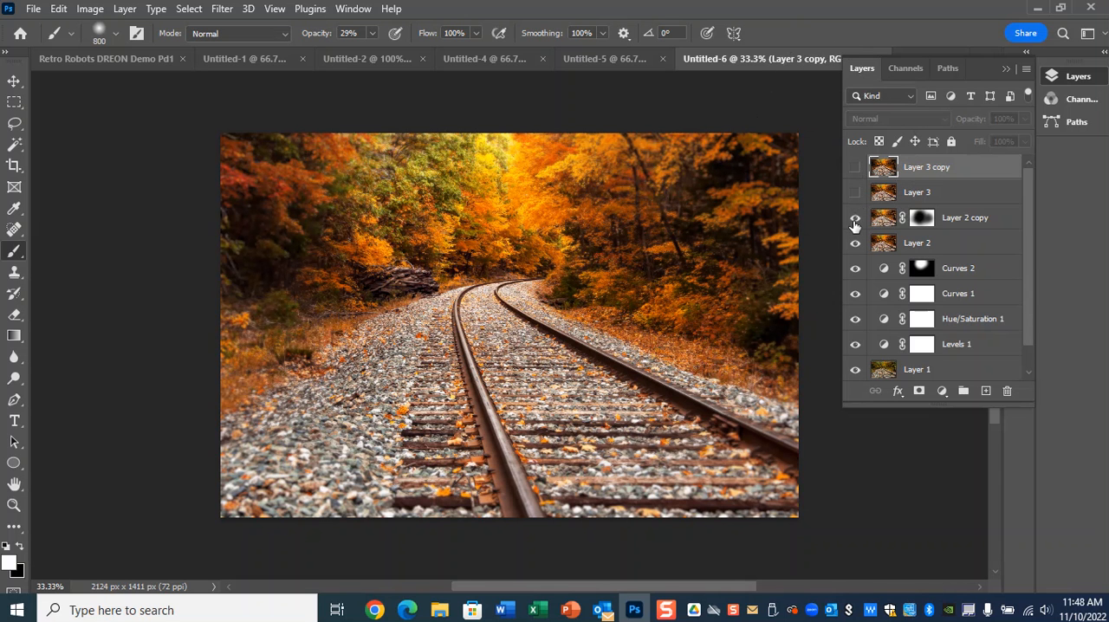
pyautogui.click(855, 243)
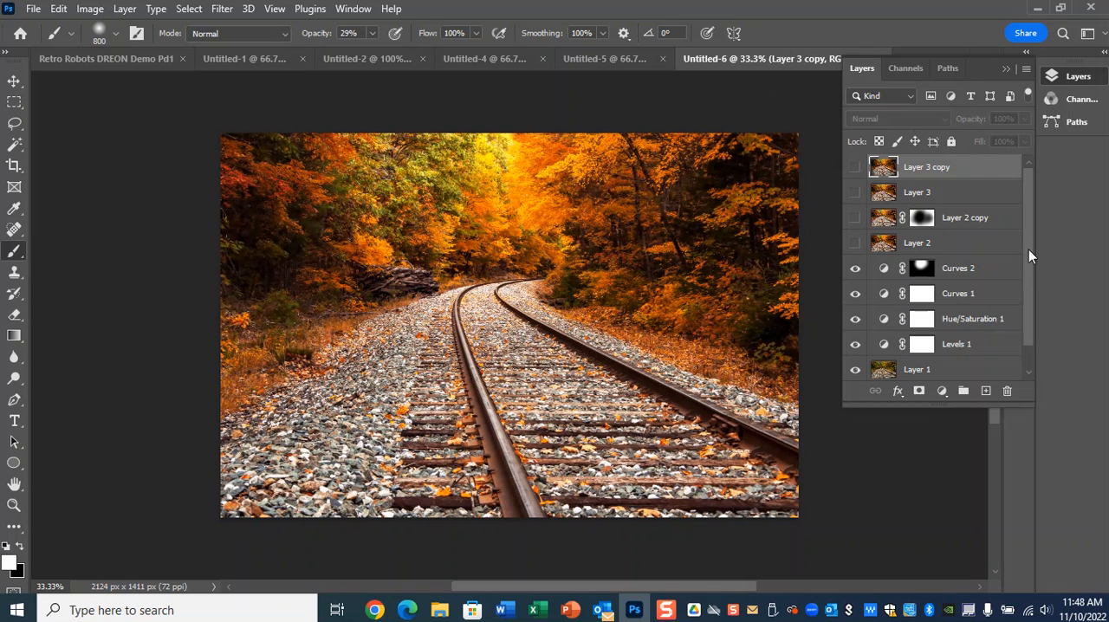
pyautogui.scroll(-1, 1023, 244)
pyautogui.click(855, 244)
pyautogui.click(855, 244)
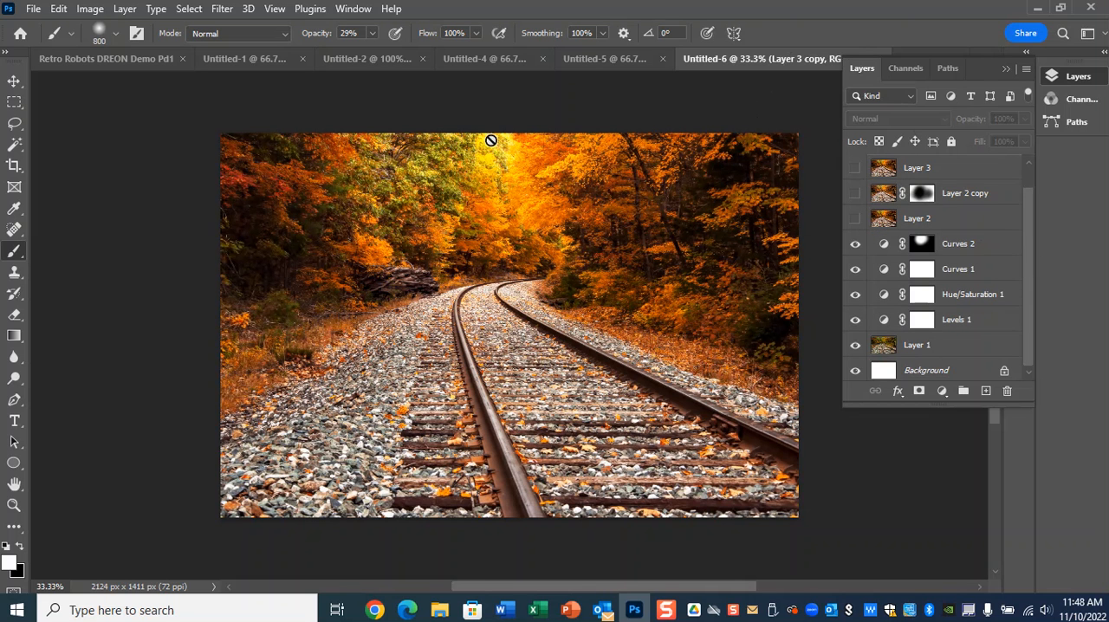
pyautogui.click(855, 245)
# Compare the photo with Curves 1 off and on, and examine that layer's curve settings.
pyautogui.click(855, 270)
pyautogui.click(855, 270)
pyautogui.click(855, 270)
pyautogui.click(855, 271)
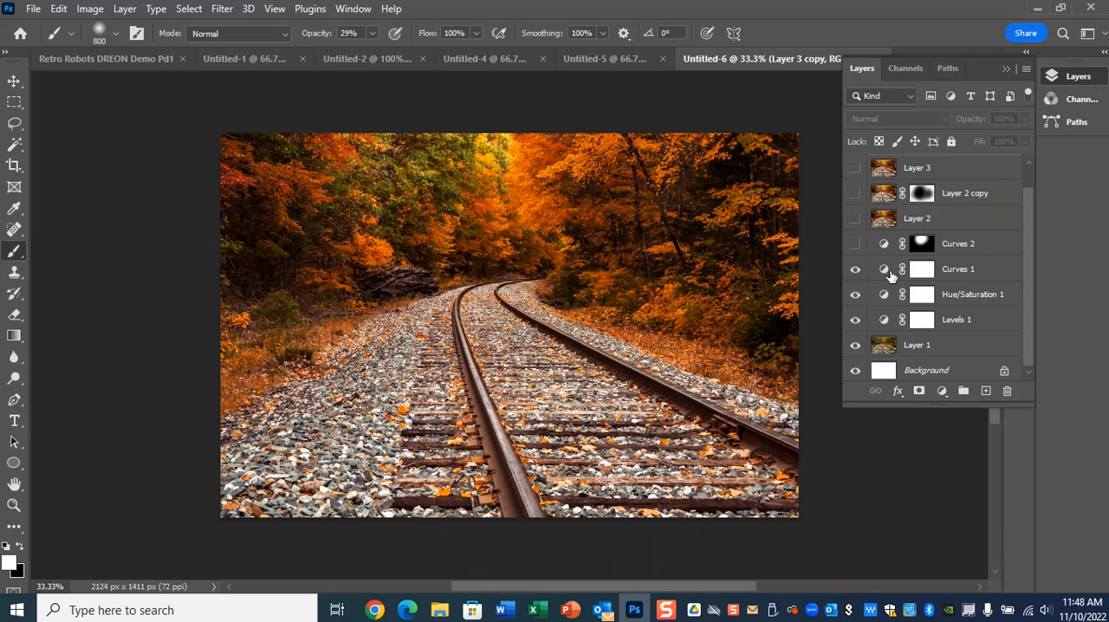
pyautogui.doubleClick(883, 270)
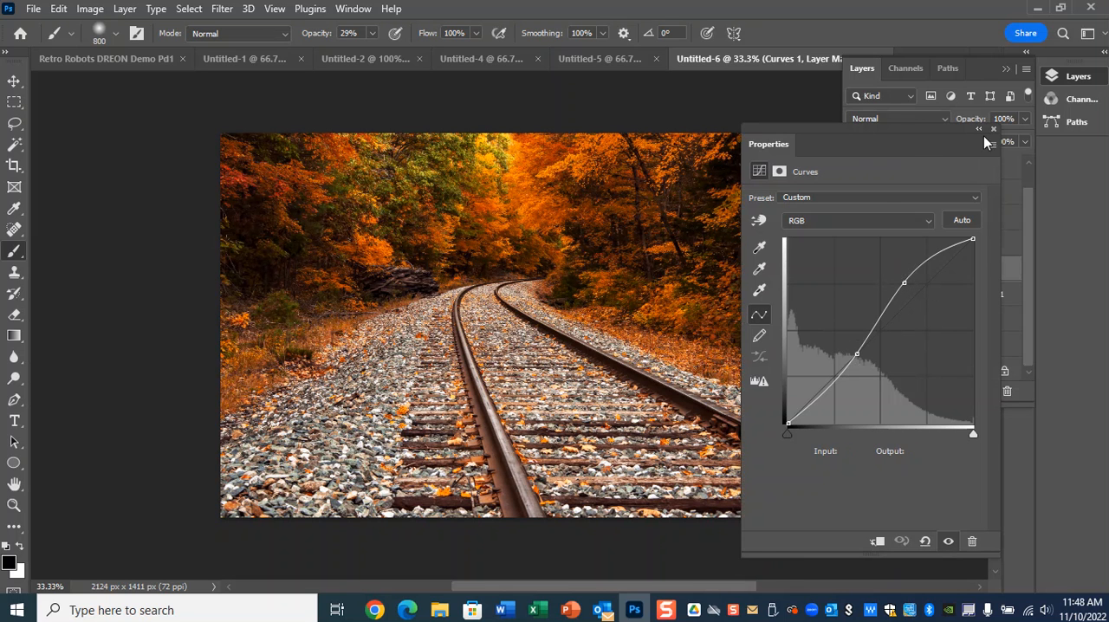
pyautogui.click(993, 130)
# Hide Curves 1 and compare the photo with Hue/Saturation 1 off and on.
pyautogui.click(855, 268)
pyautogui.click(856, 294)
pyautogui.click(857, 294)
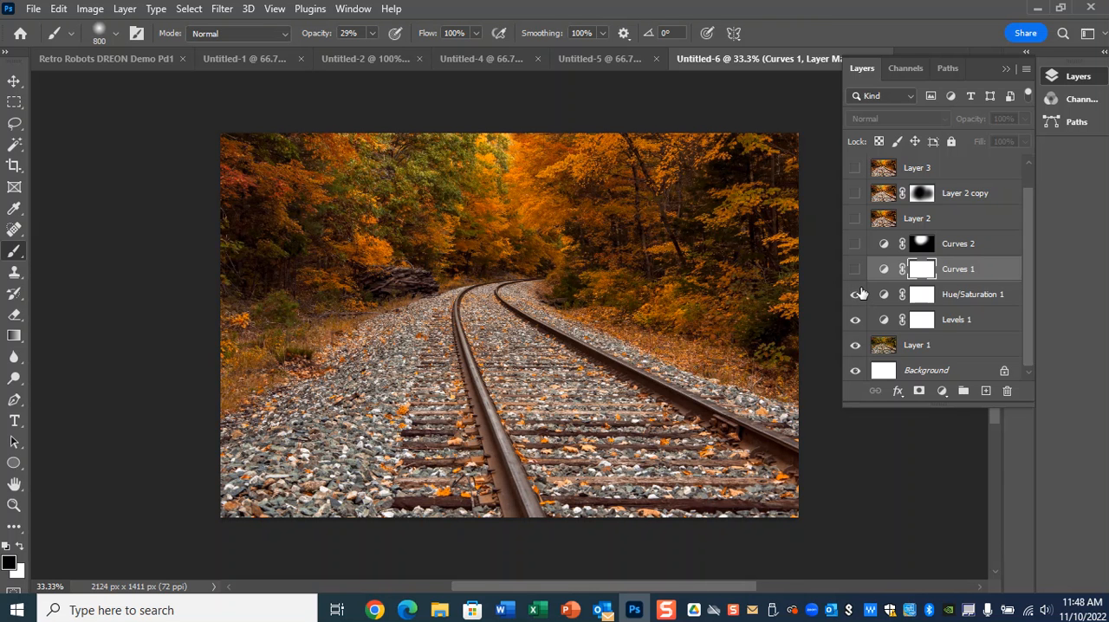
pyautogui.click(857, 294)
pyautogui.click(856, 295)
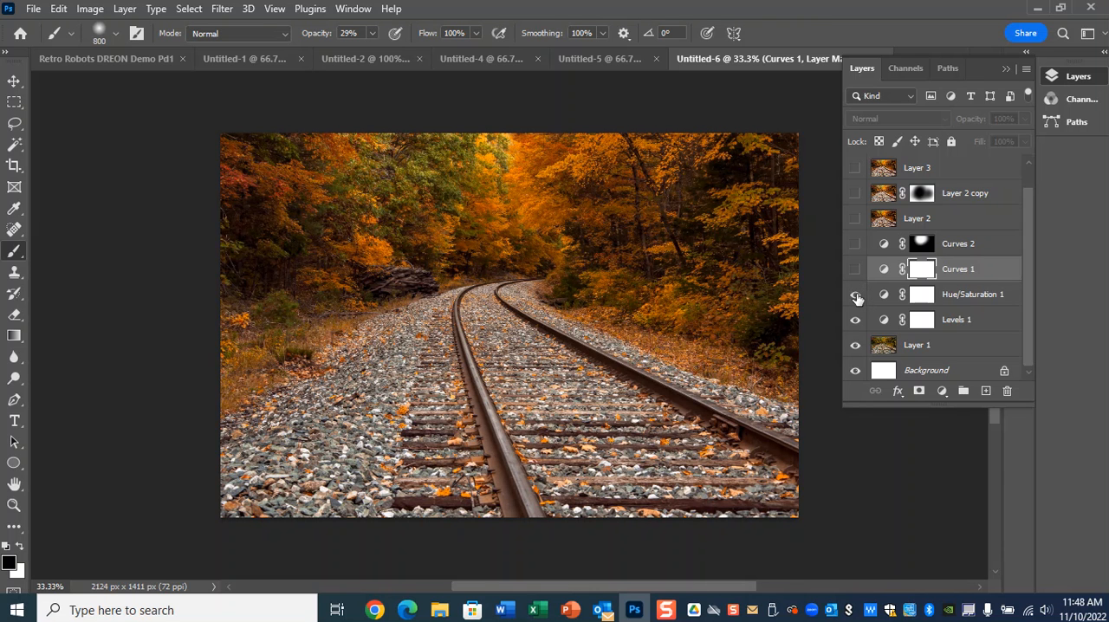